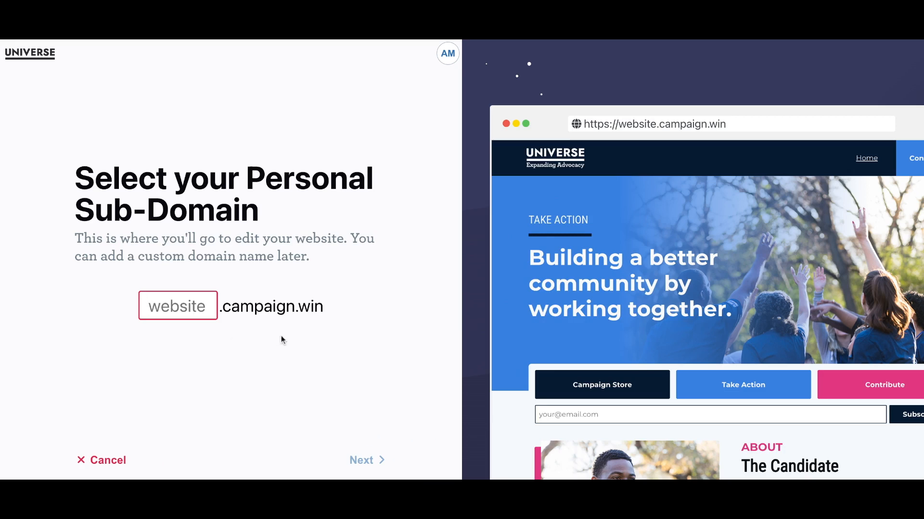
# Claim 'example' as the available campaign.win sub-domain and continue to the layout choice
pyautogui.doubleClick(331, 305)
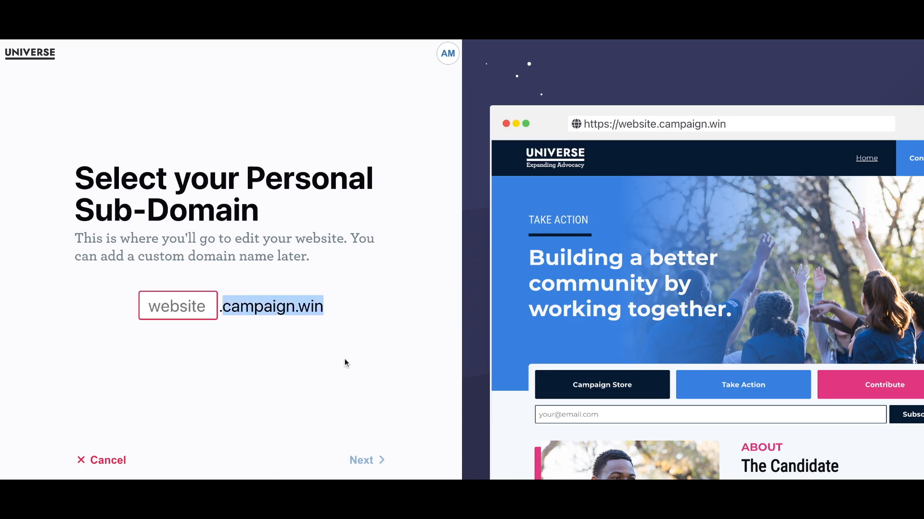
pyautogui.click(345, 328)
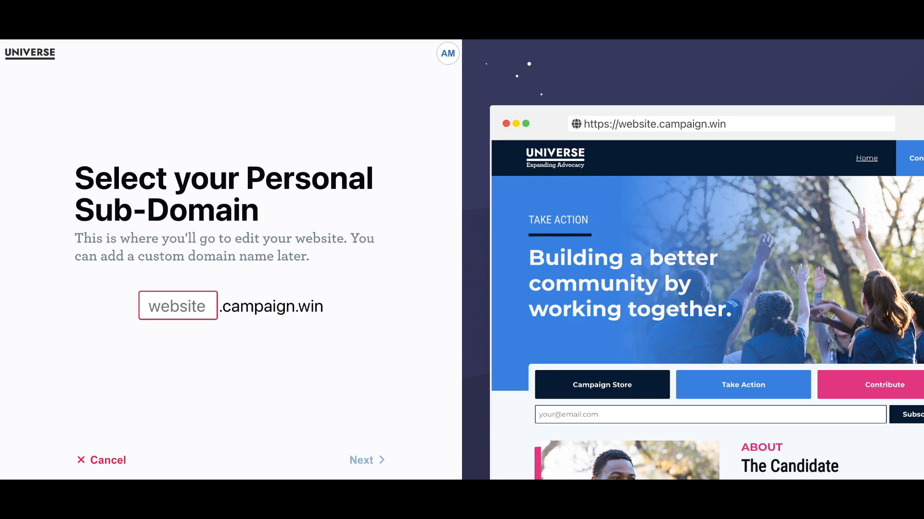
pyautogui.click(187, 309)
pyautogui.write('example')
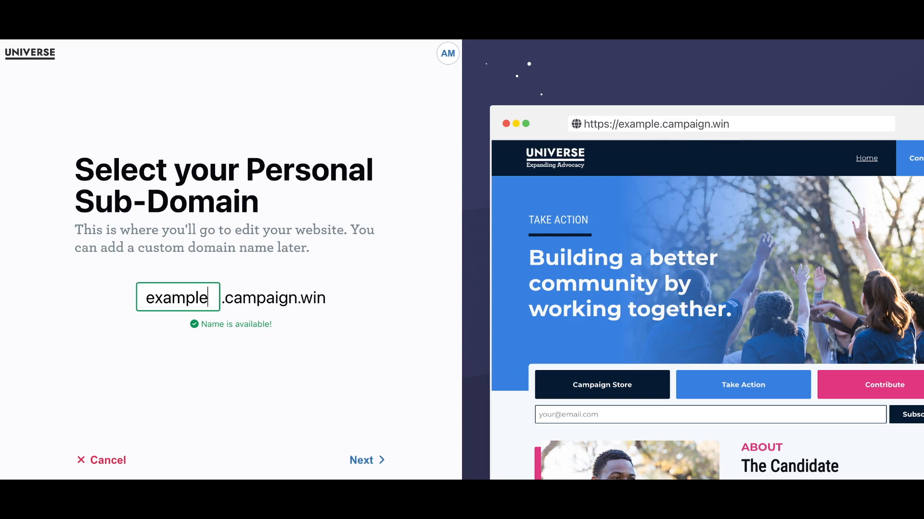
pyautogui.click(368, 460)
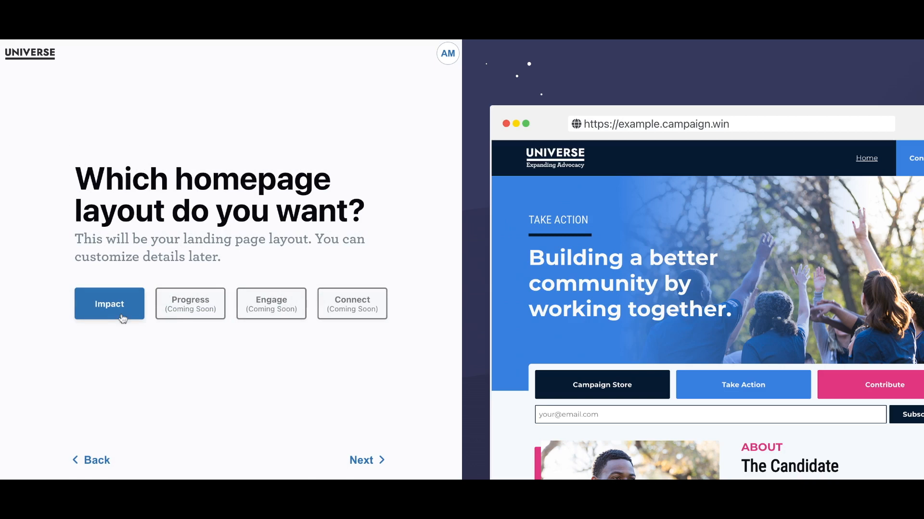
# Keep the Impact homepage layout and advance to the logo upload step
pyautogui.click(361, 462)
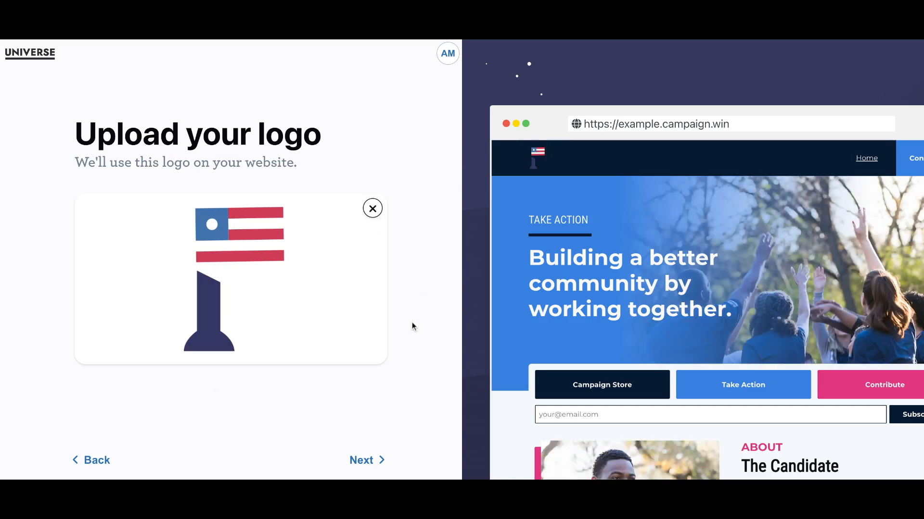
# Set the palette to a muted blue primary, a crimson Contribute accent and a yellow-green accent
pyautogui.click(371, 462)
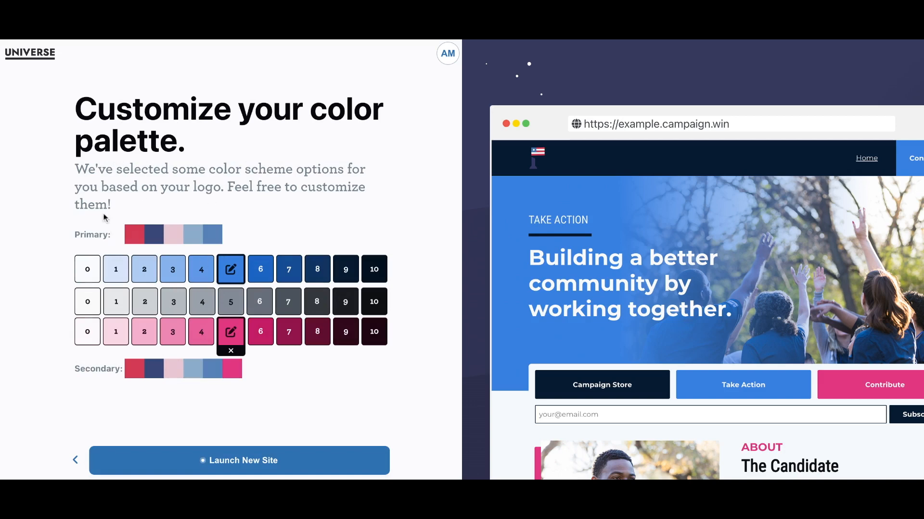
pyautogui.click(214, 239)
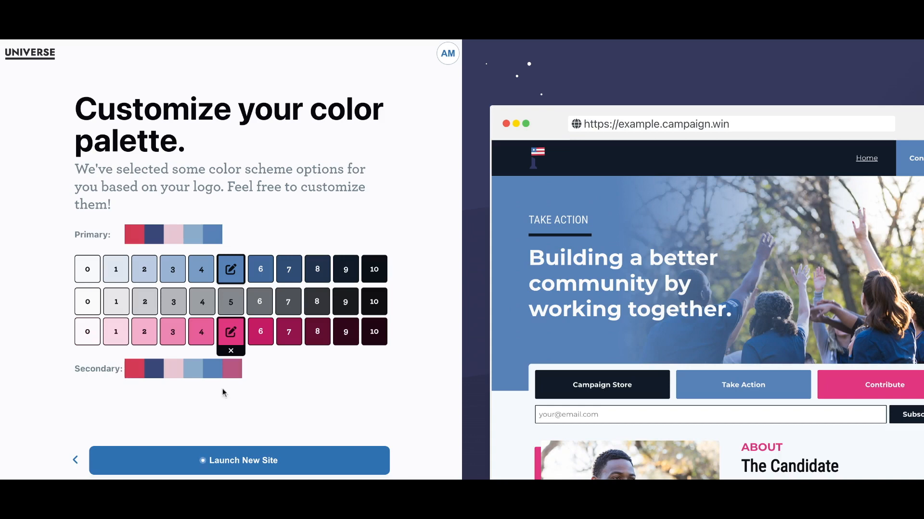
pyautogui.click(137, 375)
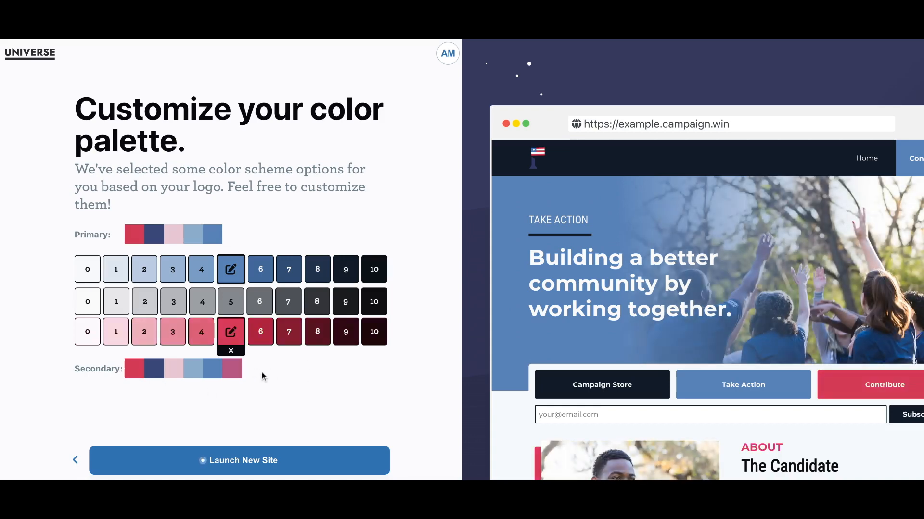
pyautogui.click(361, 269)
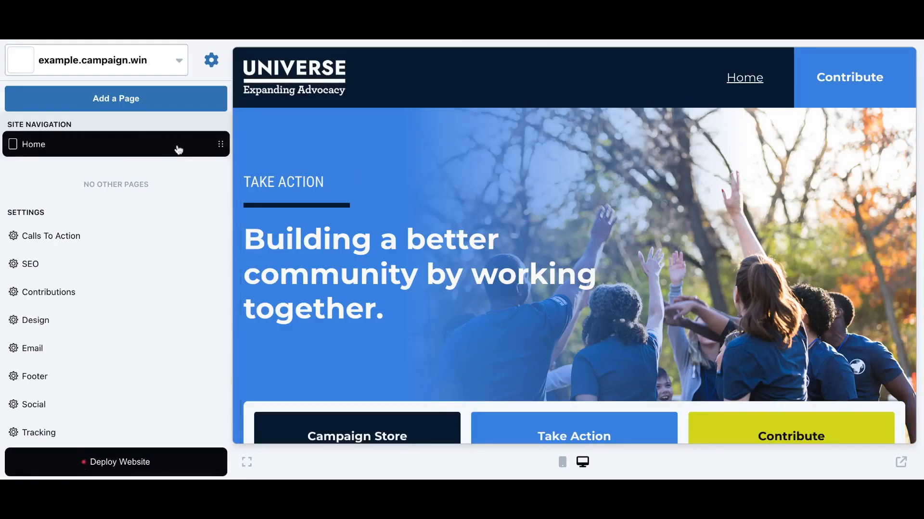
# Open the Home page's Index Page settings and scroll through the full homepage preview
pyautogui.click(99, 147)
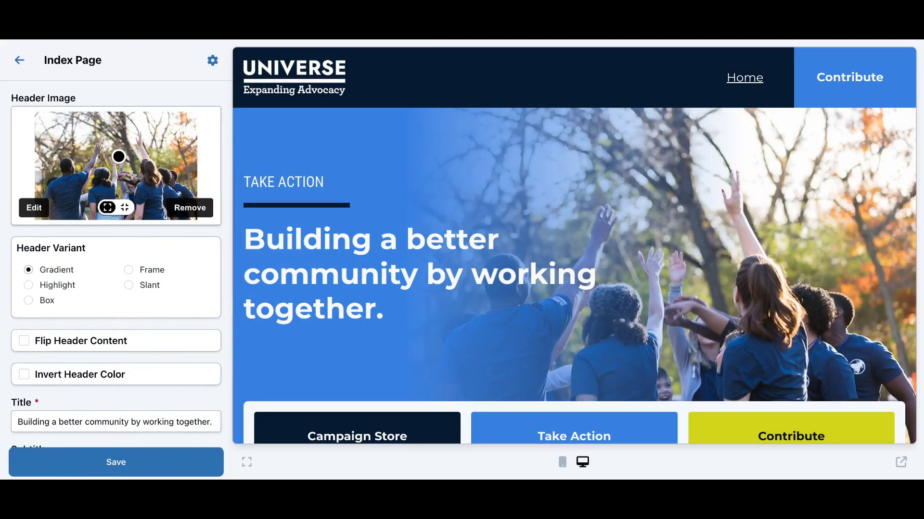
pyautogui.scroll(-6, 132, 175)
pyautogui.scroll(-5, 131, 175)
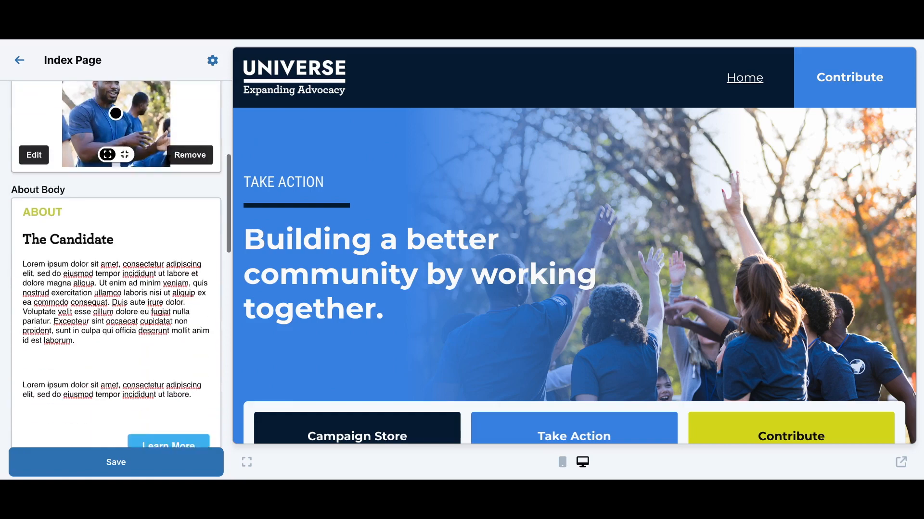
pyautogui.scroll(12, 131, 175)
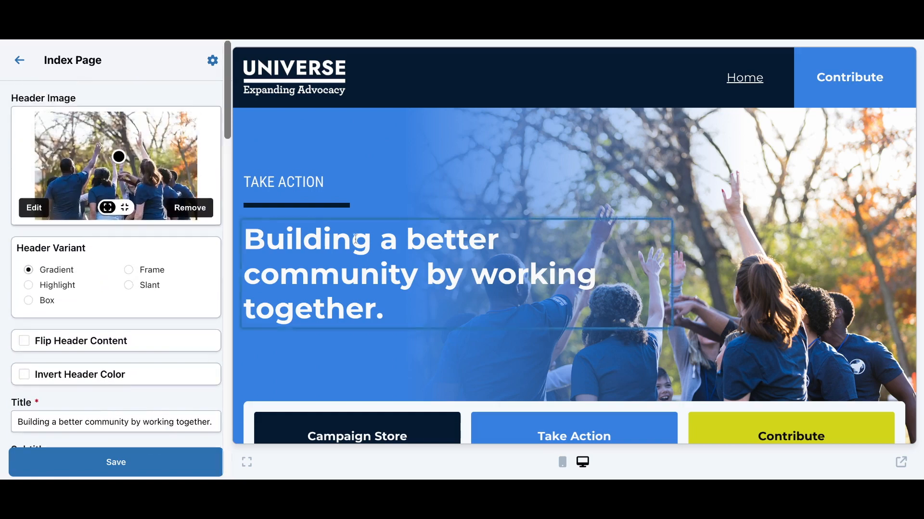
pyautogui.scroll(-3, 355, 239)
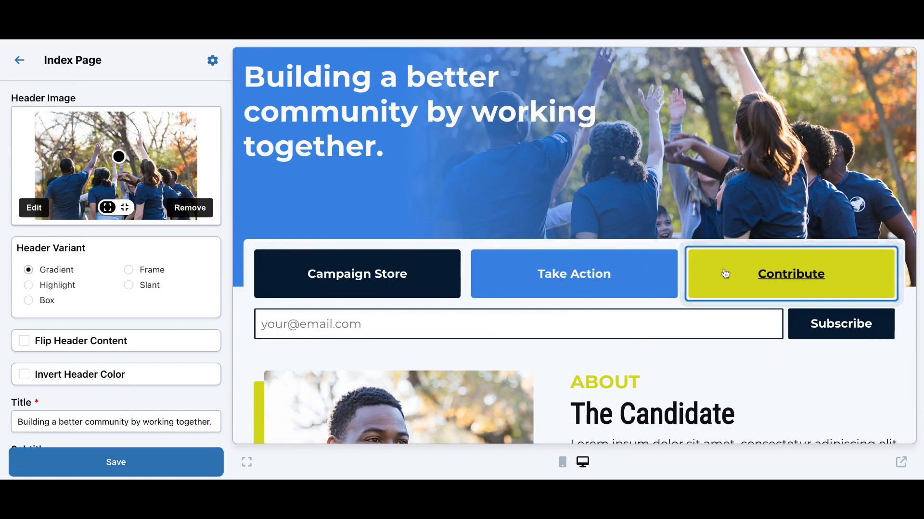
pyautogui.scroll(-3, 728, 315)
pyautogui.scroll(-3, 728, 319)
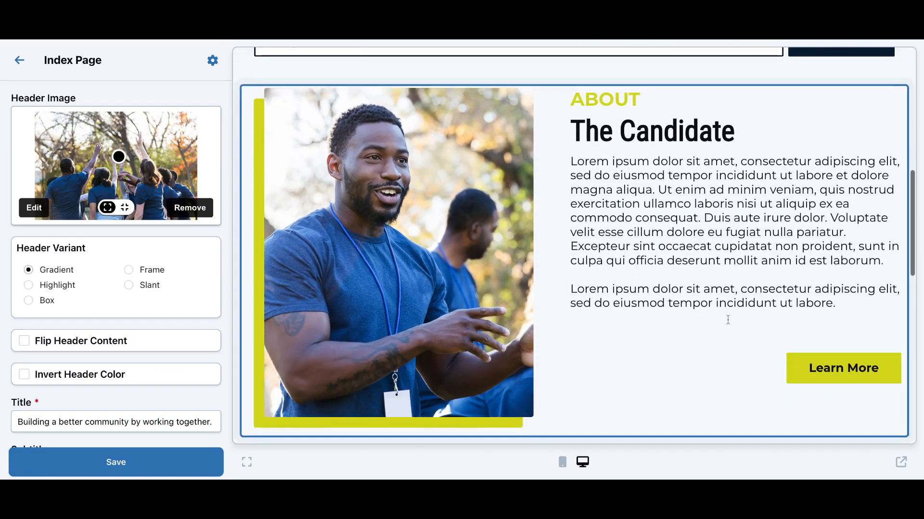
pyautogui.scroll(-5, 728, 327)
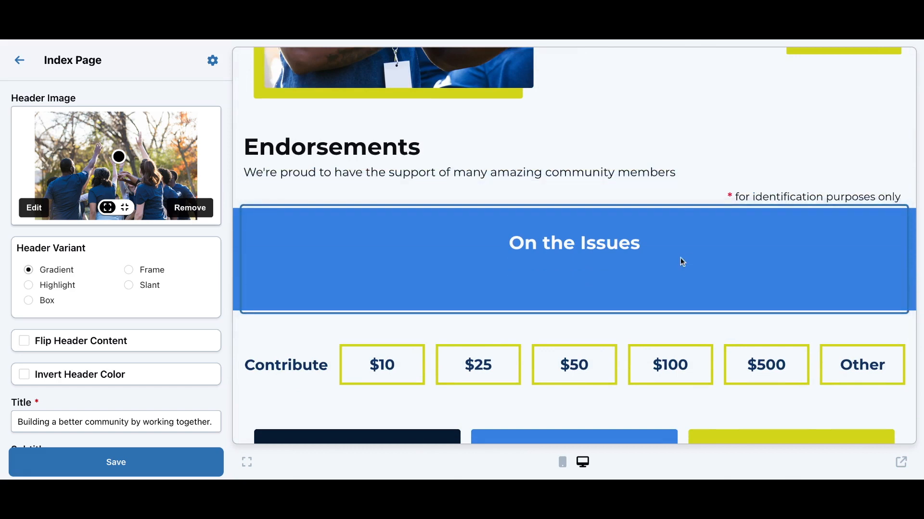
pyautogui.scroll(-1, 680, 258)
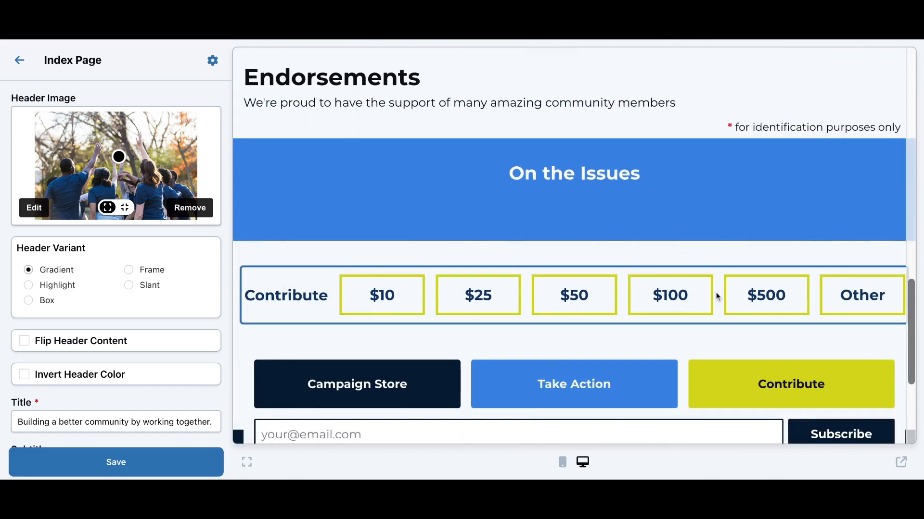
pyautogui.scroll(-3, 716, 292)
pyautogui.scroll(1, 715, 292)
pyautogui.scroll(17, 716, 291)
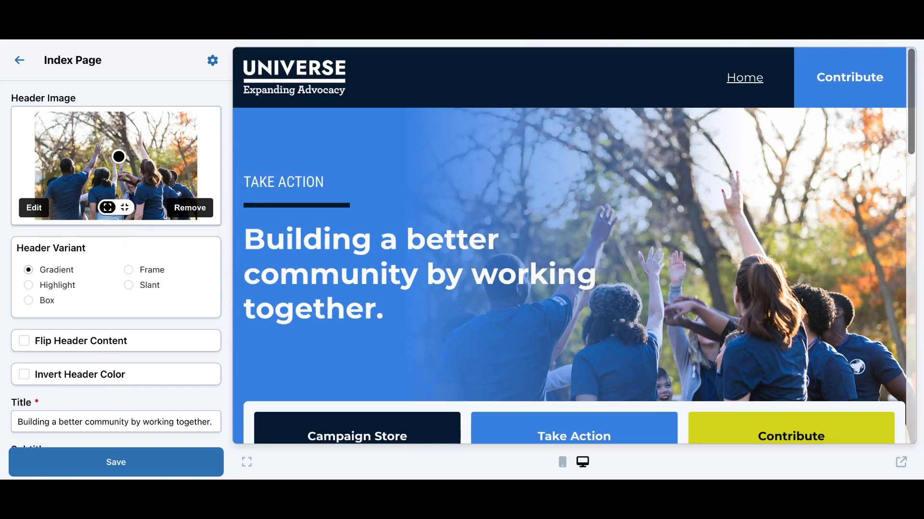
# Switch the header to the Slant style and replace and reposition the header photo
pyautogui.click(129, 270)
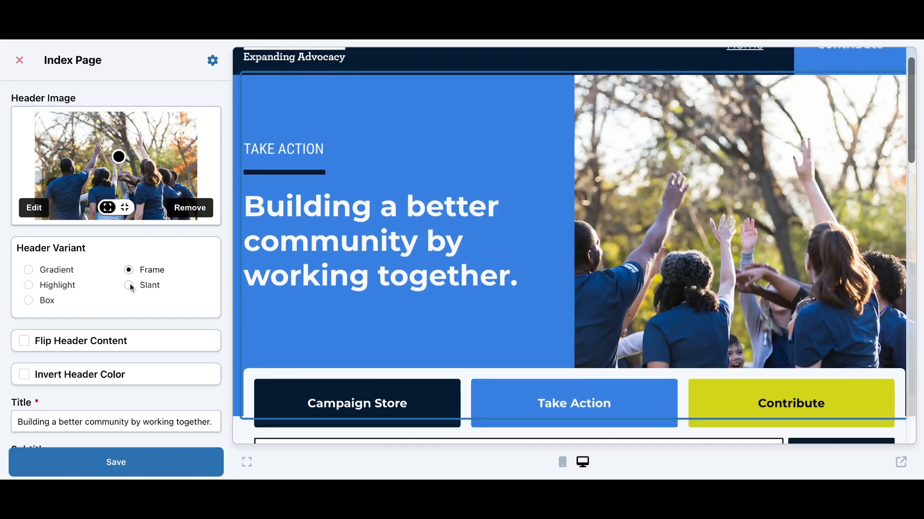
pyautogui.click(128, 285)
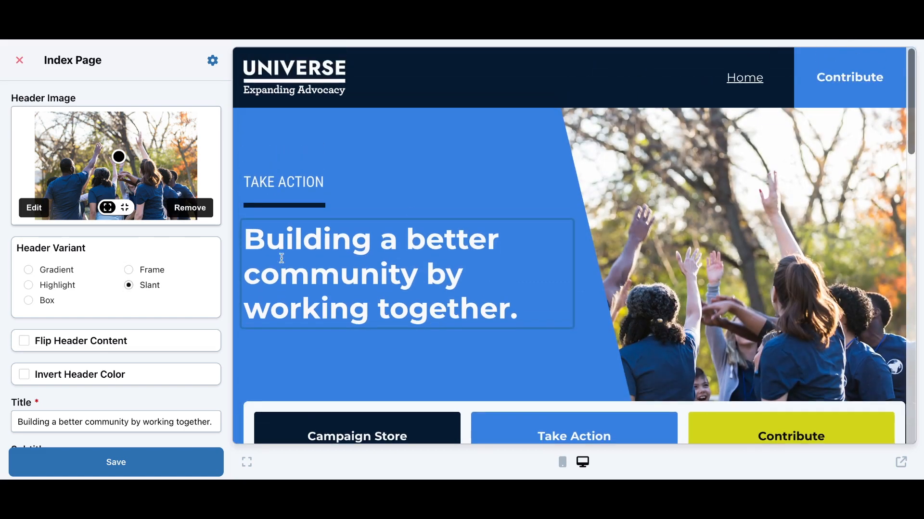
pyautogui.click(191, 210)
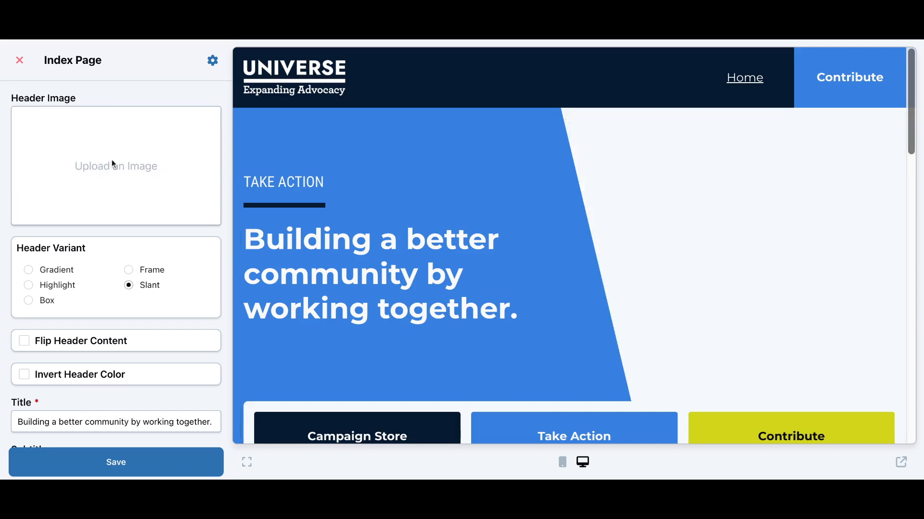
pyautogui.click(111, 163)
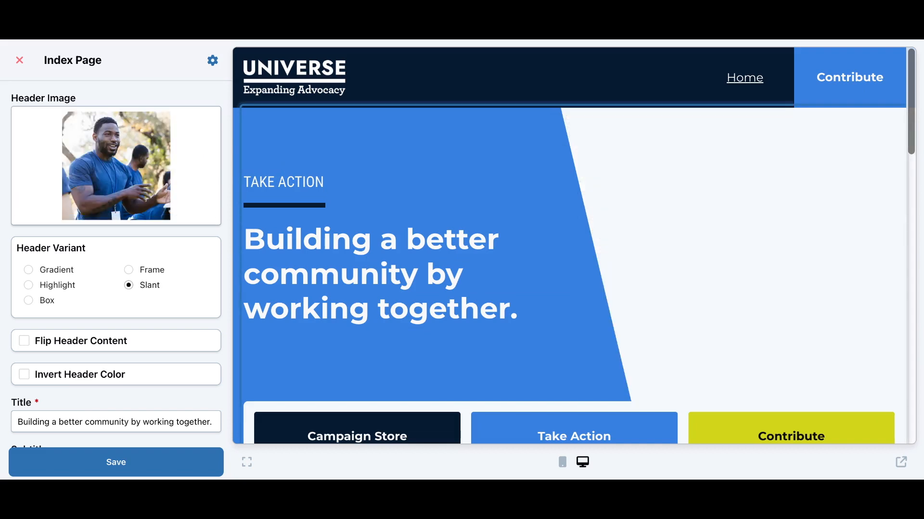
pyautogui.moveTo(118, 157); pyautogui.dragTo(96, 128)
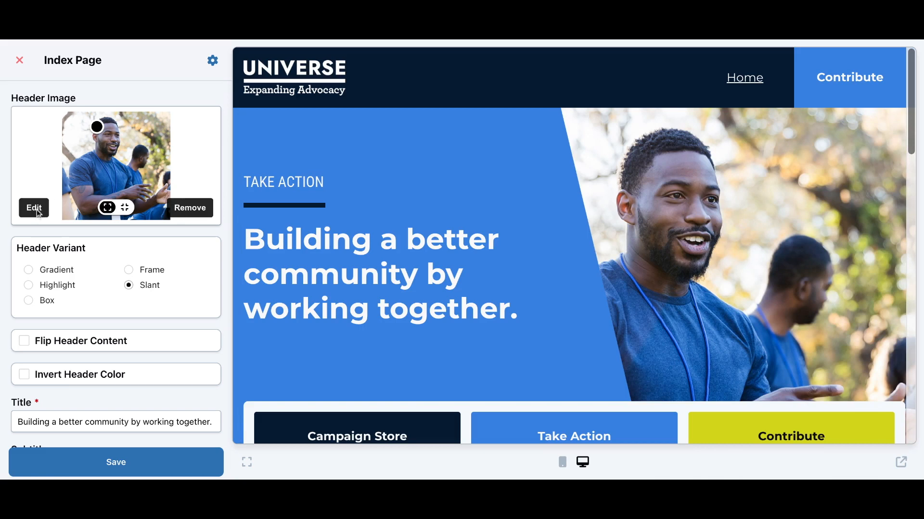
pyautogui.click(190, 209)
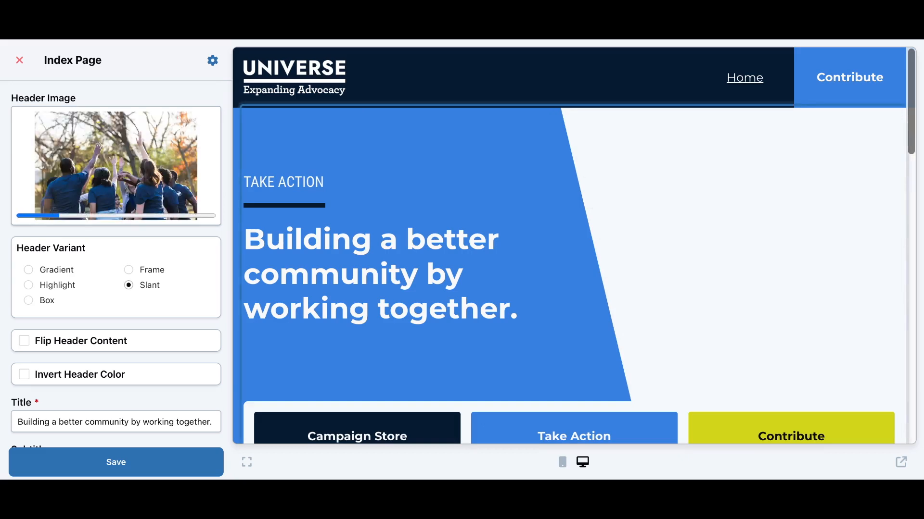
pyautogui.scroll(-3, 159, 245)
# Try Flip Header Content and Invert Header Color, leaving both turned off
pyautogui.click(103, 257)
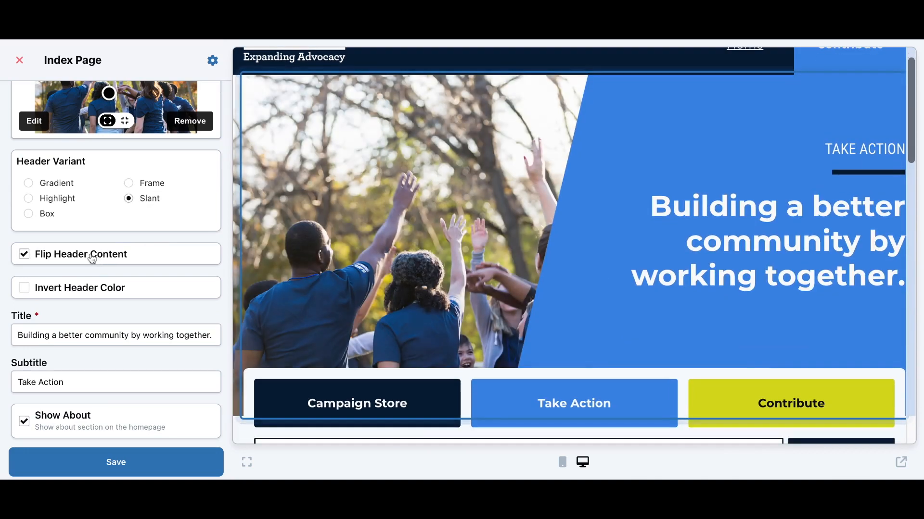
pyautogui.click(84, 258)
pyautogui.click(97, 288)
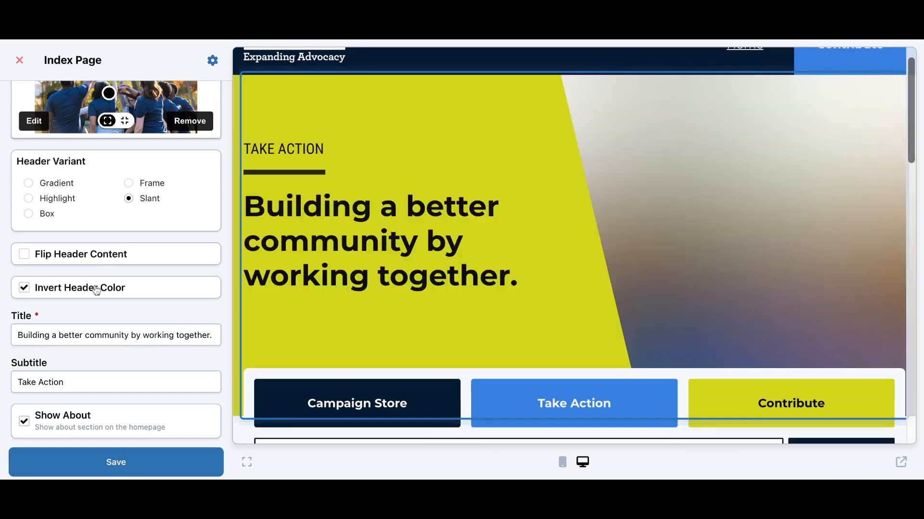
pyautogui.click(97, 289)
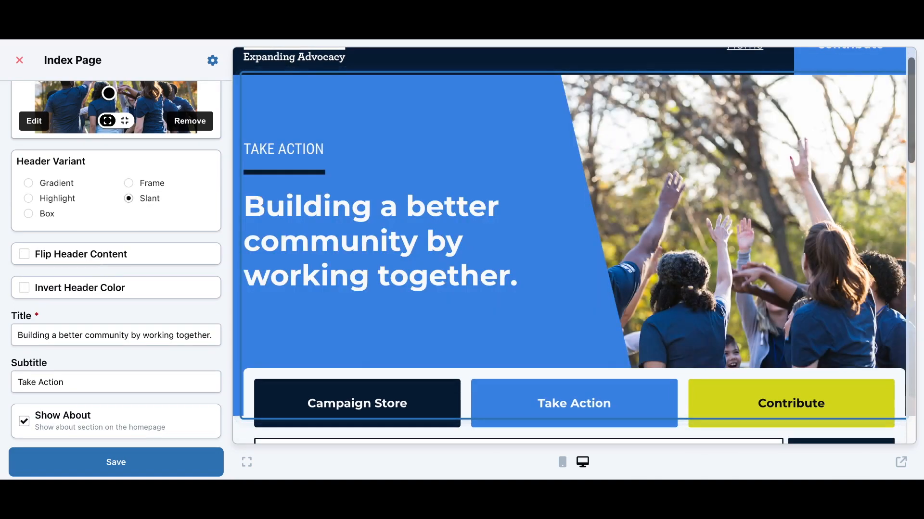
# Replace the header title with 'Will get live updates'
pyautogui.scroll(-3, 99, 245)
pyautogui.click(176, 250)
pyautogui.hotkey('ctrl', 'a')
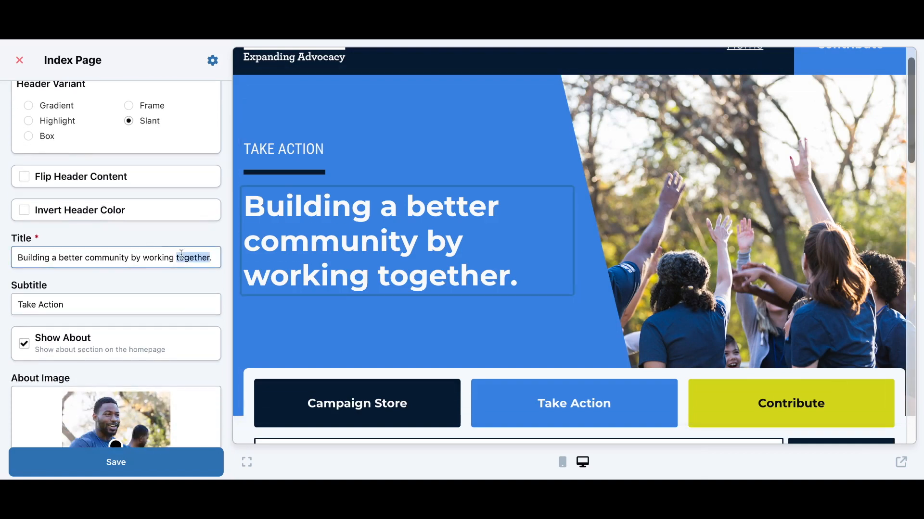
pyautogui.write('Will get l')
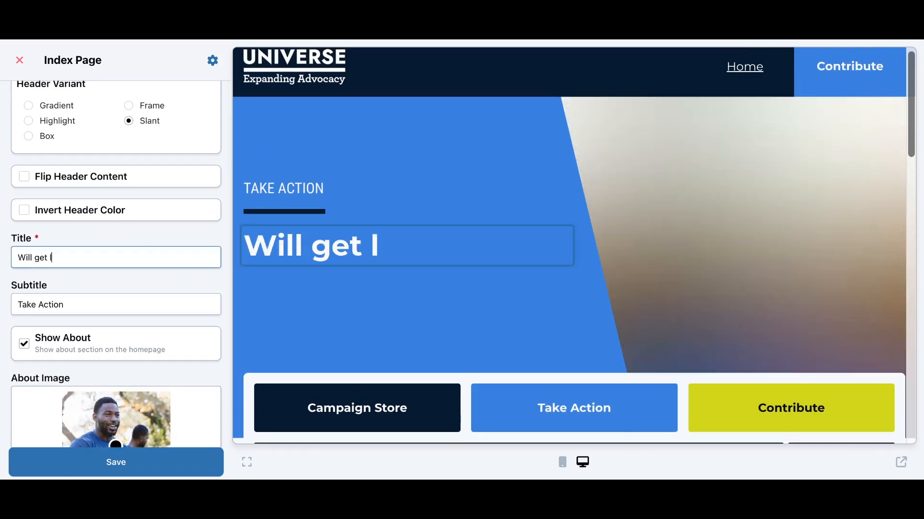
pyautogui.write('ive updates')
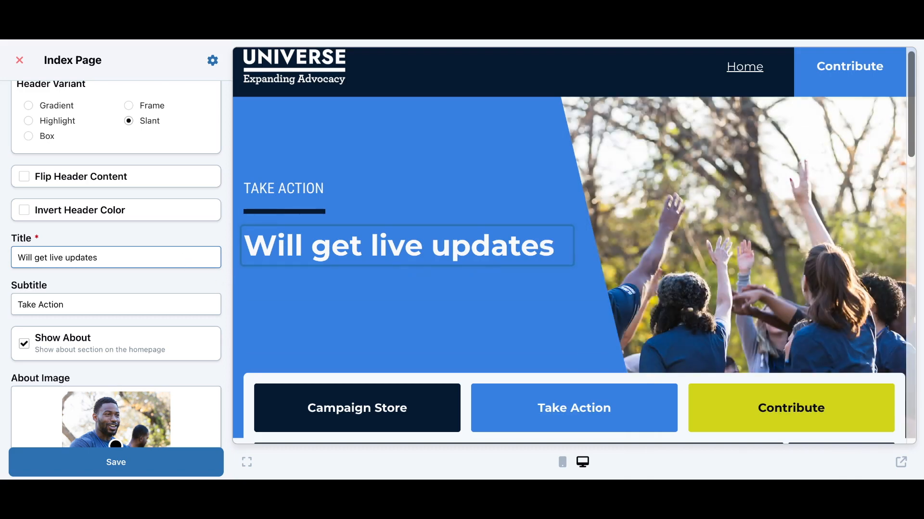
pyautogui.scroll(-2, 164, 274)
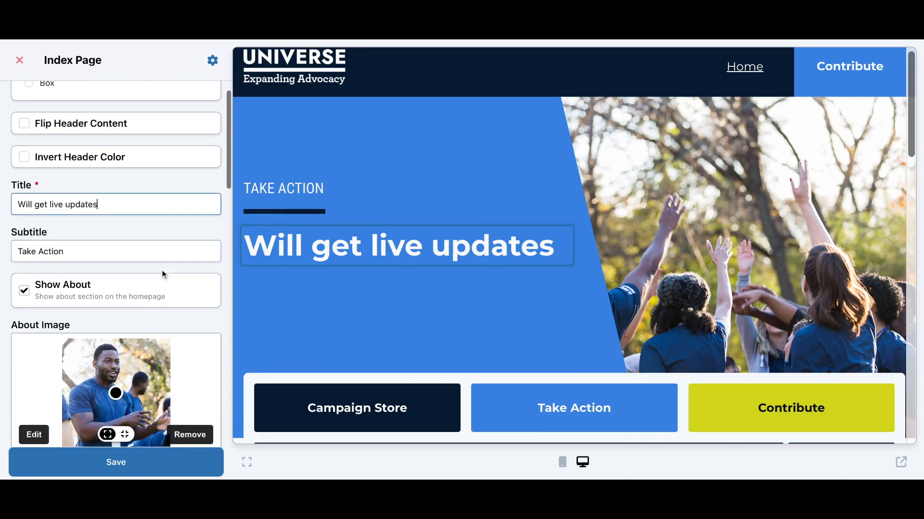
pyautogui.scroll(-2, 164, 274)
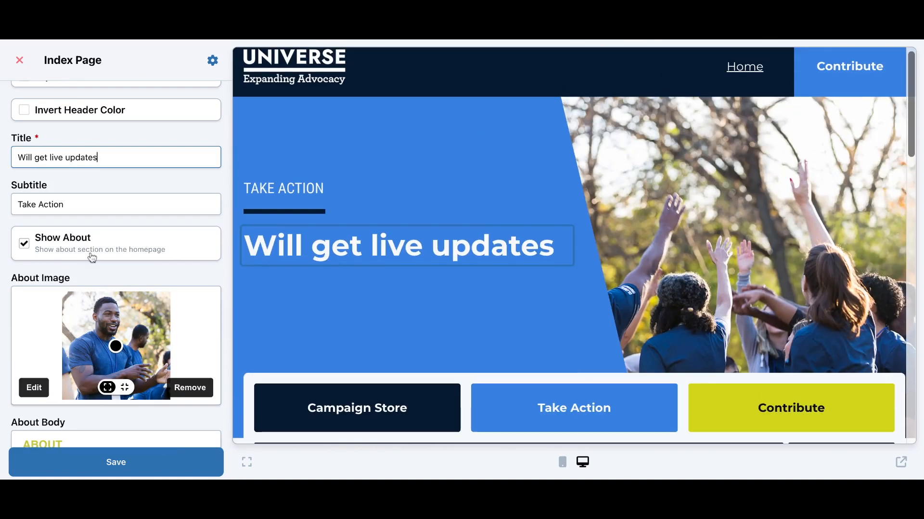
# Toggle Show About off and back on so the About section displays
pyautogui.click(92, 258)
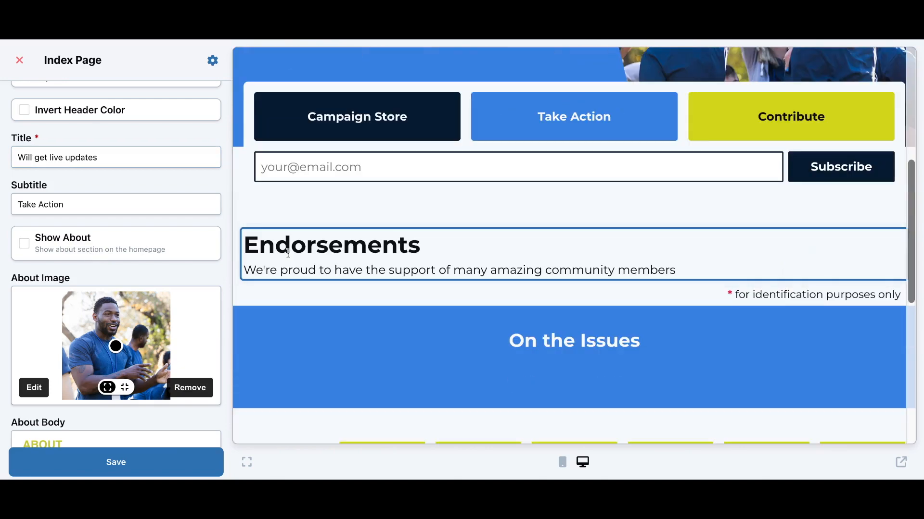
pyautogui.click(204, 247)
pyautogui.scroll(-4, 204, 248)
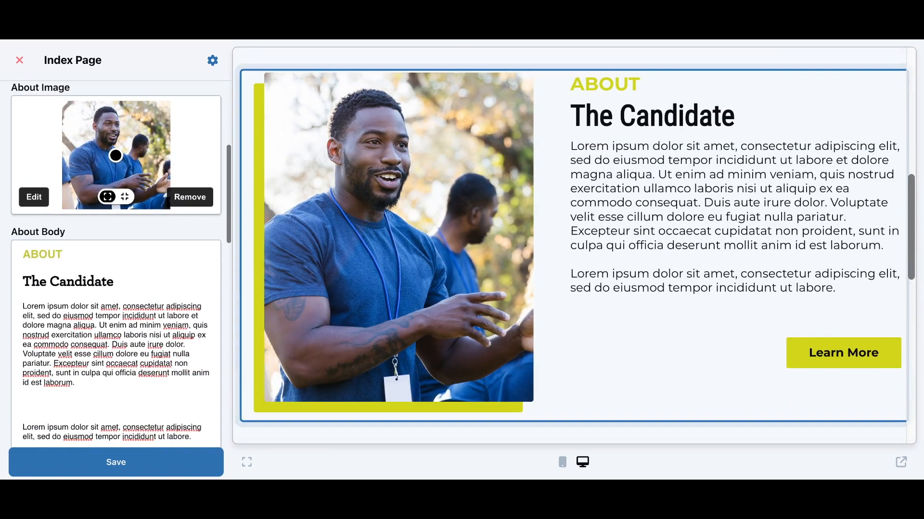
pyautogui.scroll(-1, 98, 264)
# Insert a divider line after the first paragraph of the About body
pyautogui.click(51, 268)
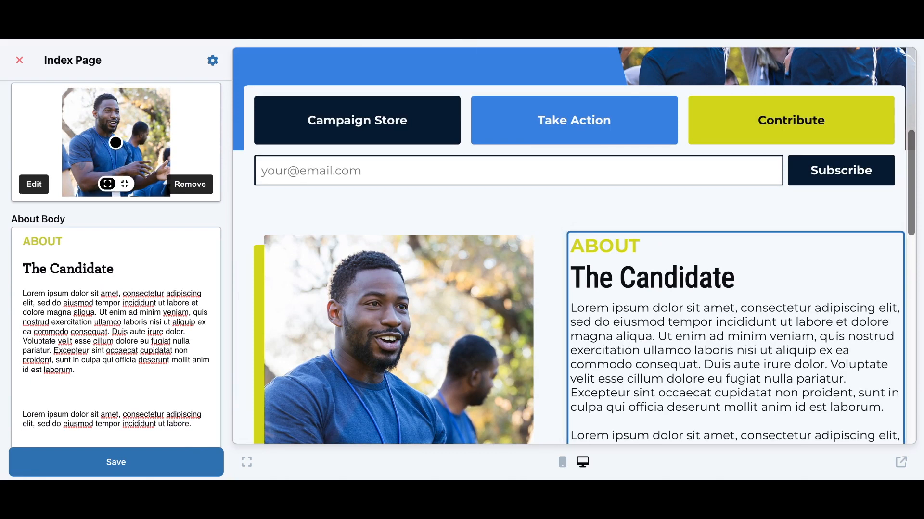
pyautogui.click(88, 376)
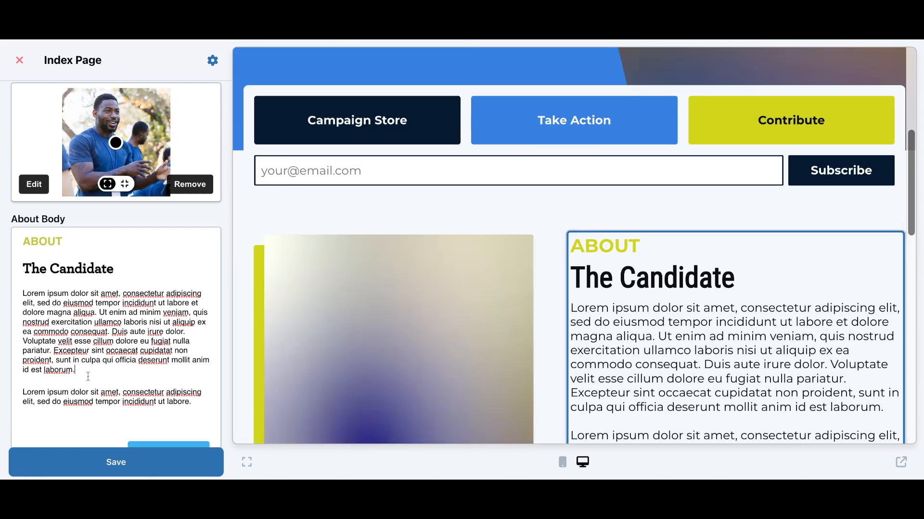
pyautogui.click(12, 392)
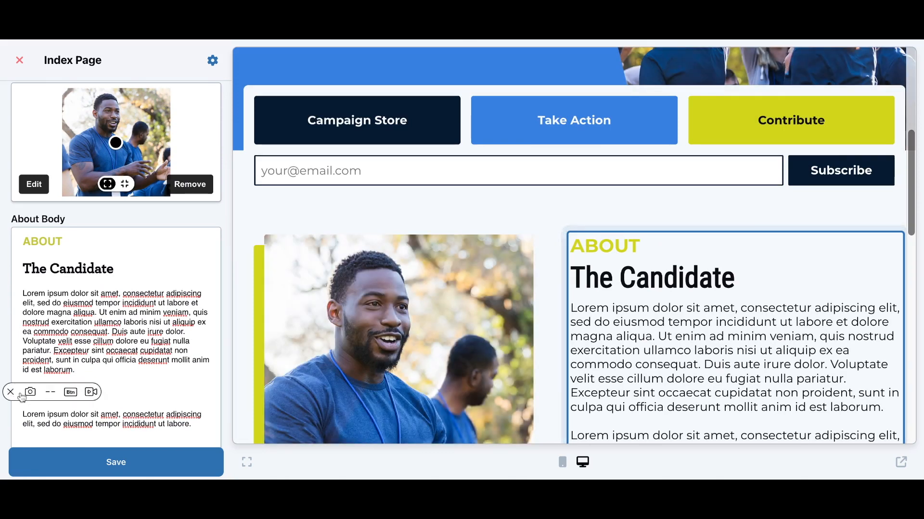
pyautogui.click(51, 393)
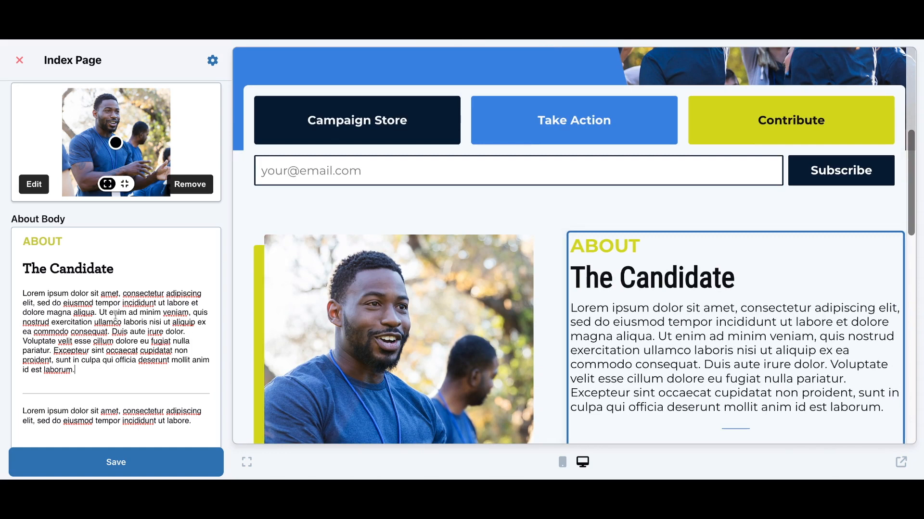
# Add the test sentence 'It also updates live.' to the About body, formatted bold, italic and blue
pyautogui.click(31, 284)
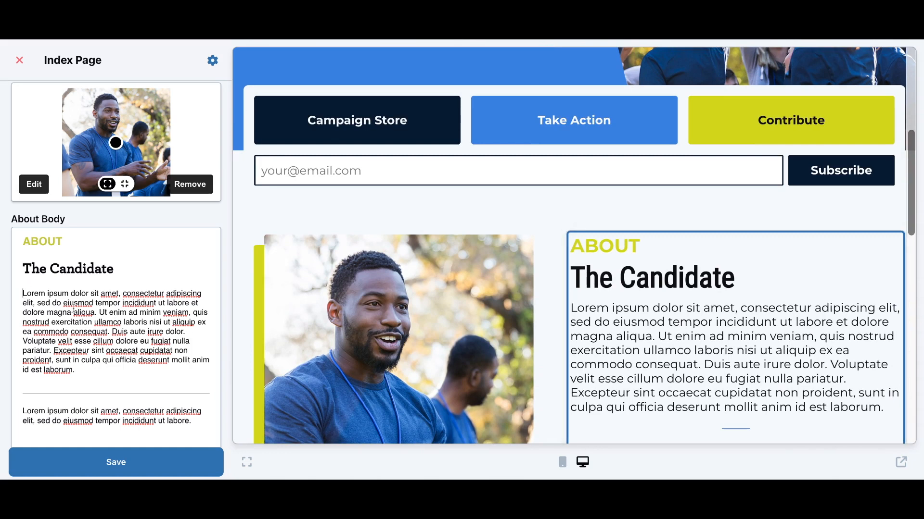
pyautogui.write('It al')
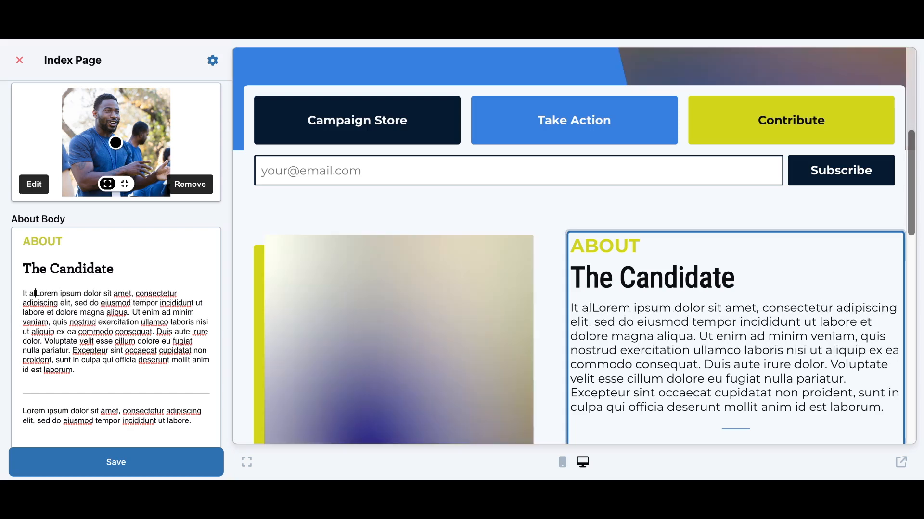
pyautogui.write('so updates')
pyautogui.write('live.')
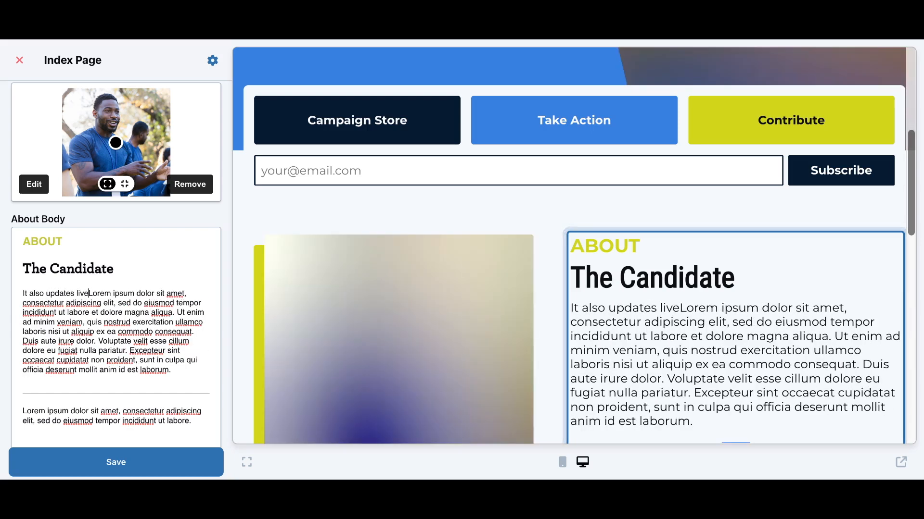
pyautogui.keyDown('shift'); pyautogui.click(21, 293); pyautogui.keyUp('shift')
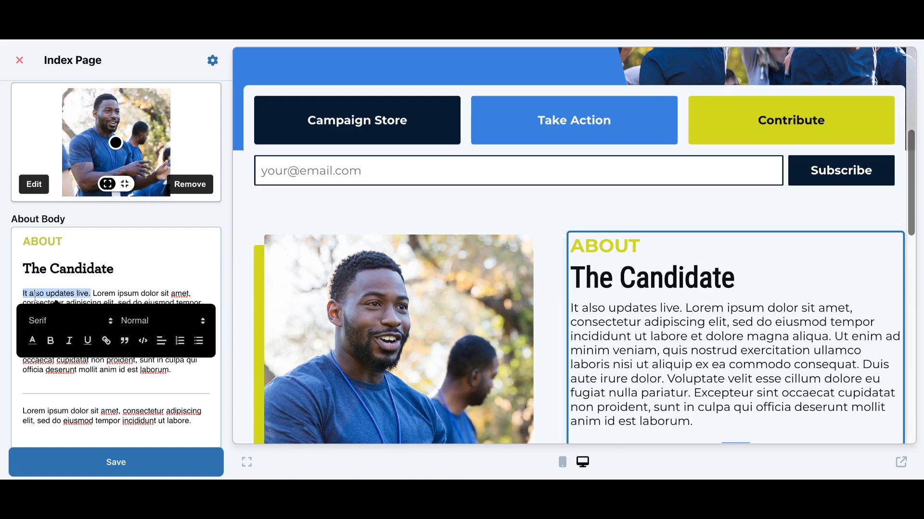
pyautogui.click(50, 341)
pyautogui.click(68, 341)
pyautogui.click(38, 342)
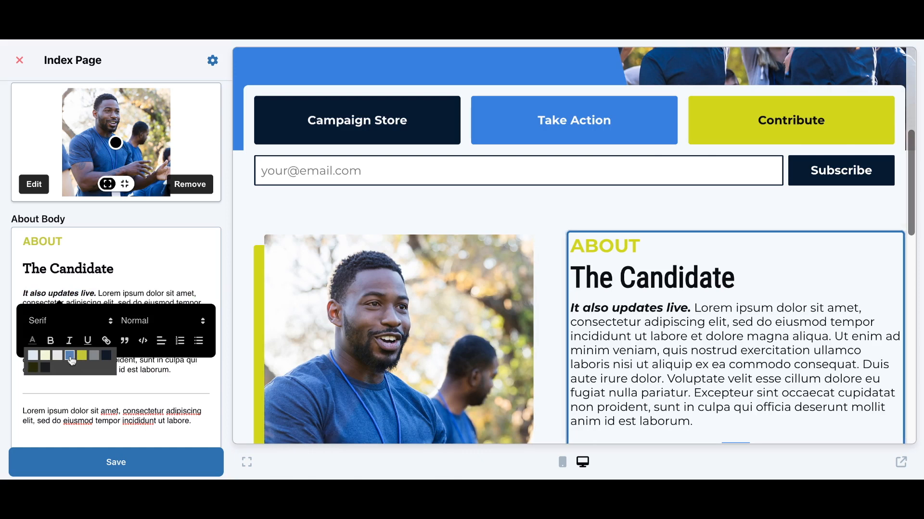
pyautogui.click(70, 357)
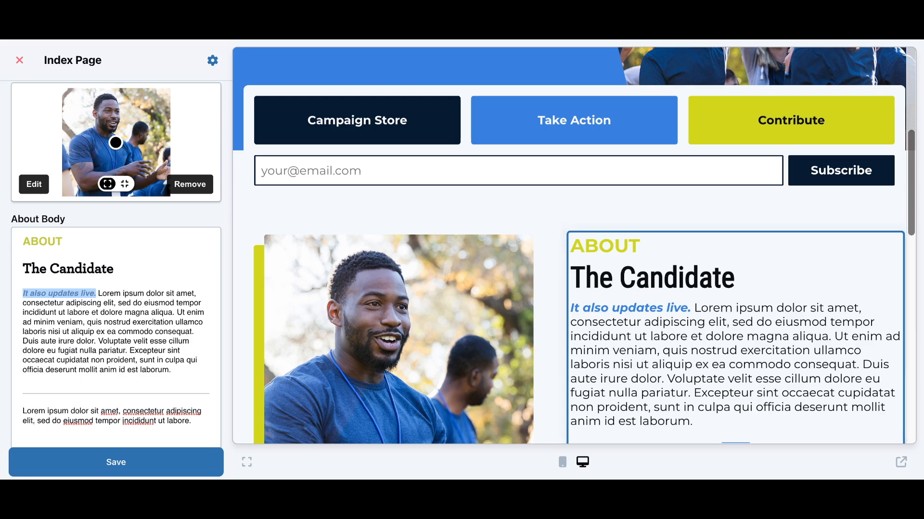
# Recolour the test sentence dark, delete it, and save the Index Page changes
pyautogui.press('Right')
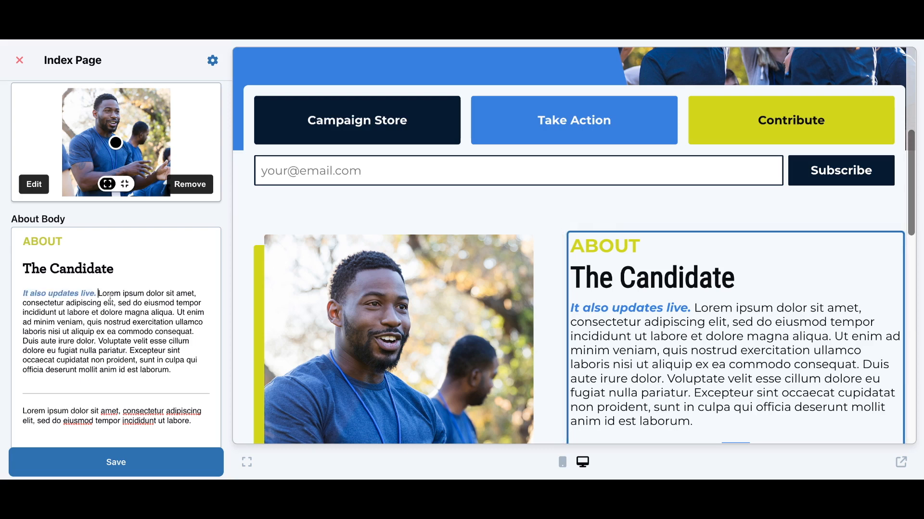
pyautogui.moveTo(23, 293); pyautogui.dragTo(96, 293)
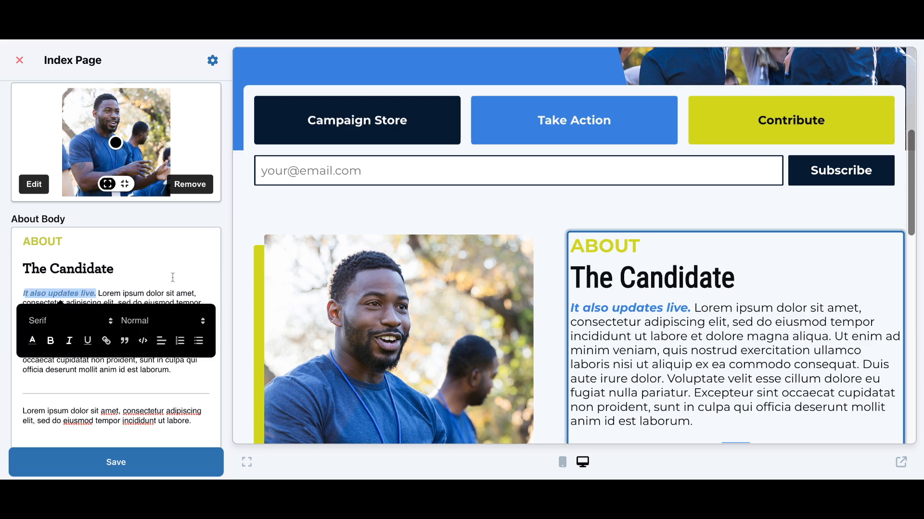
pyautogui.click(32, 341)
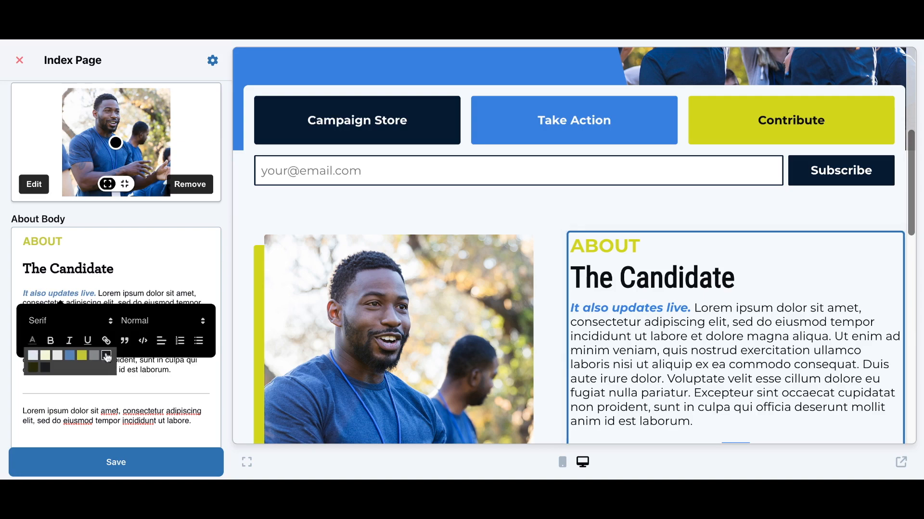
pyautogui.click(106, 358)
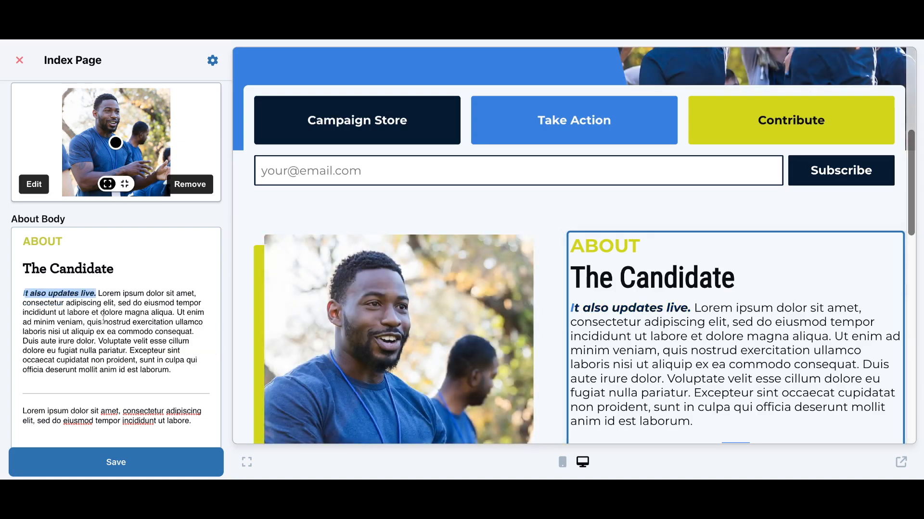
pyautogui.press('BackSpace')
pyautogui.scroll(-2, 110, 336)
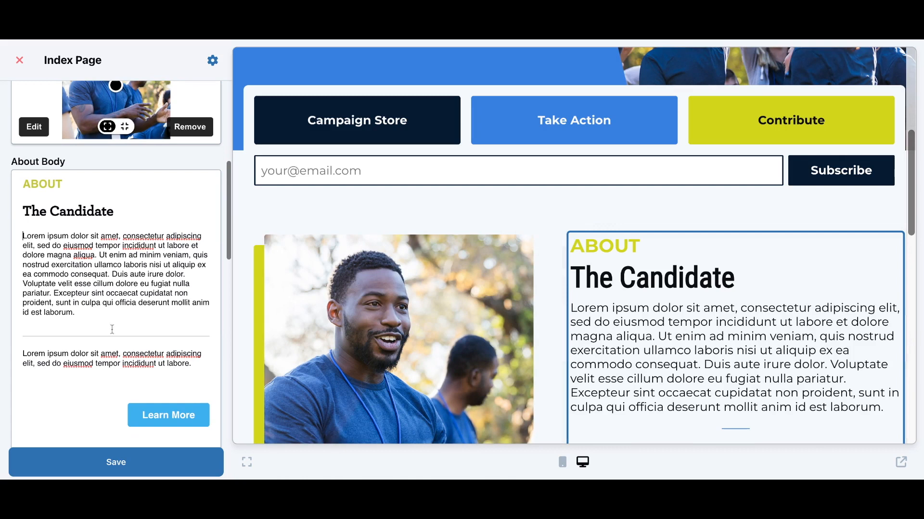
pyautogui.click(112, 463)
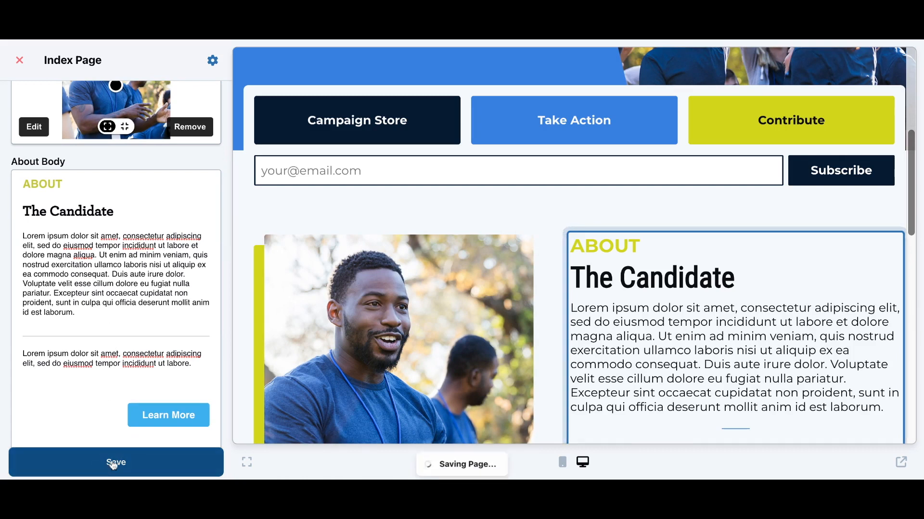
pyautogui.scroll(-3, 115, 336)
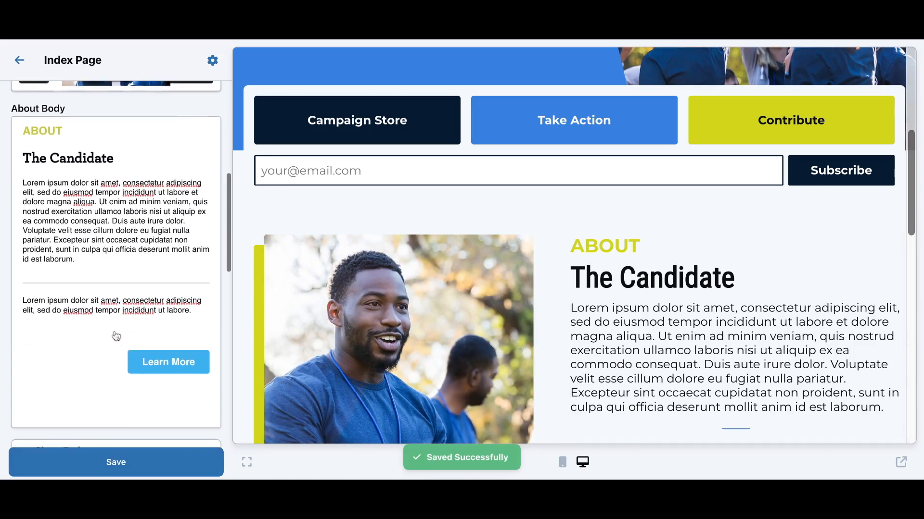
# Review the Endorsements description and linked collection, then close the Index Page editor
pyautogui.scroll(-4, 116, 337)
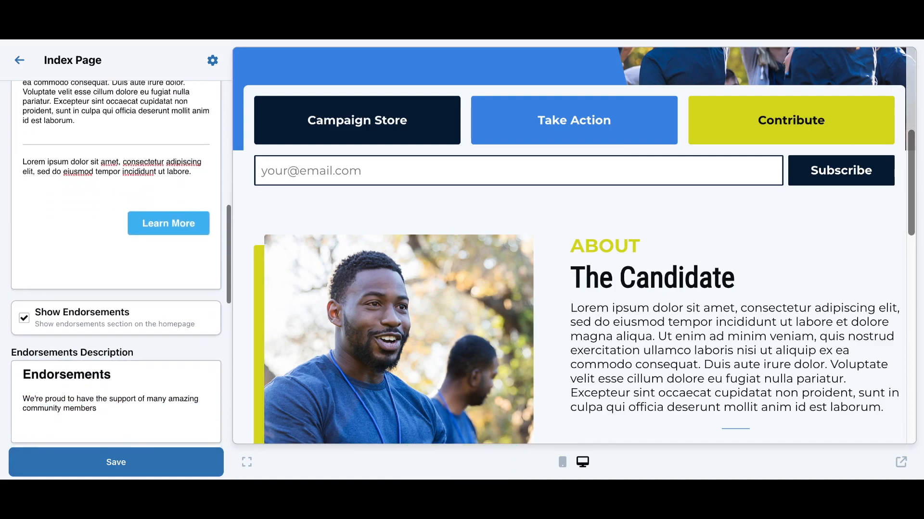
pyautogui.scroll(-1, 116, 336)
pyautogui.scroll(-6, 270, 331)
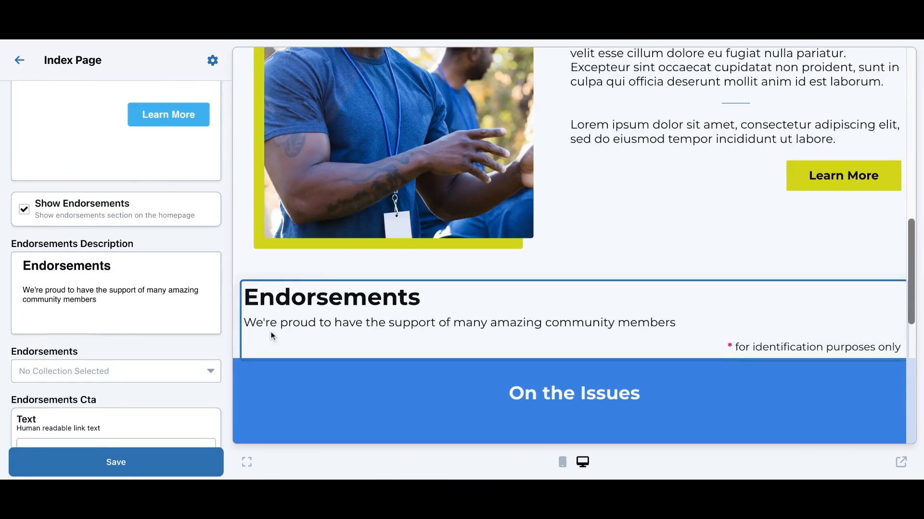
pyautogui.scroll(-1, 271, 331)
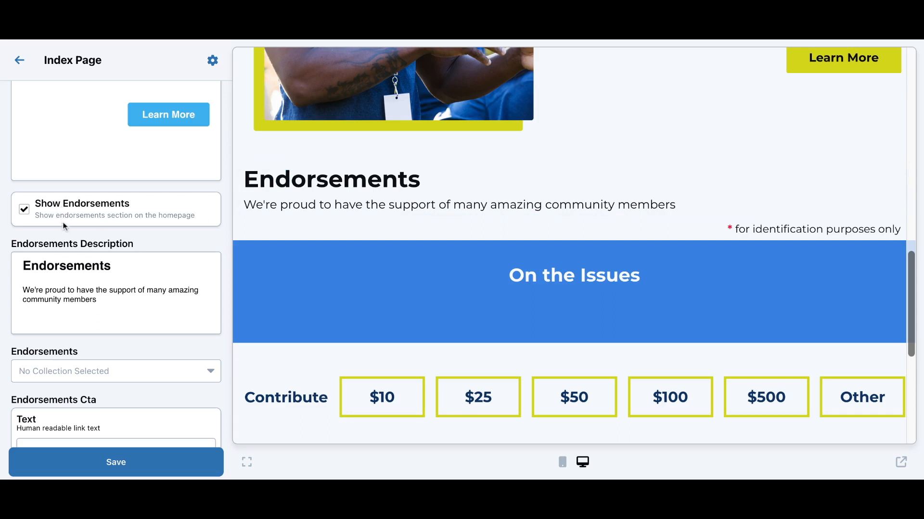
pyautogui.click(100, 299)
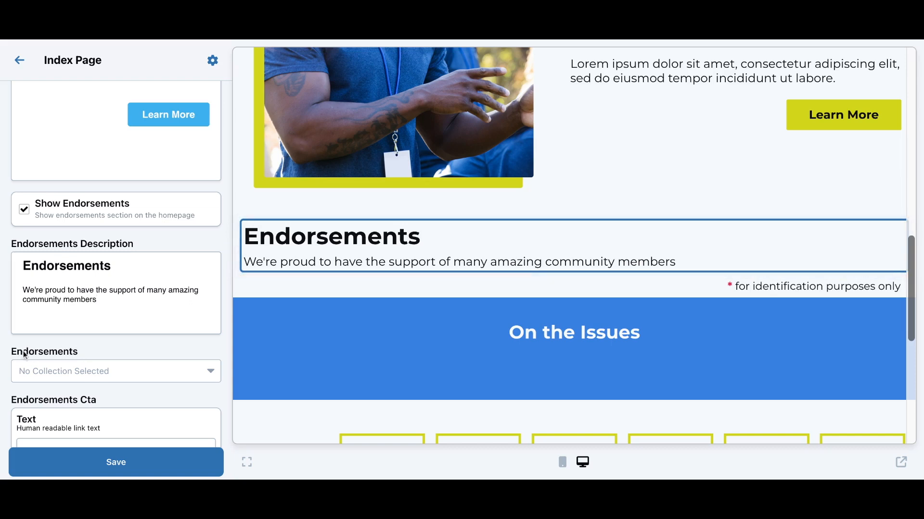
pyautogui.click(123, 370)
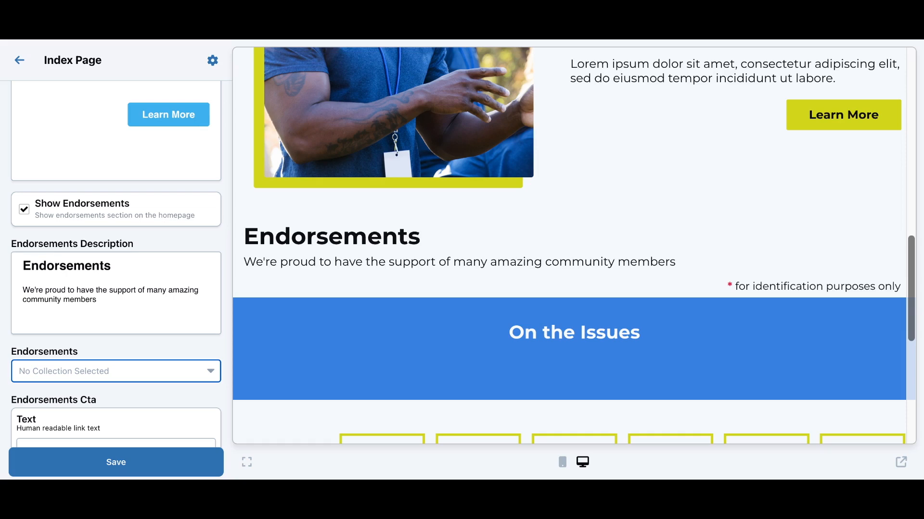
pyautogui.scroll(-1, 115, 350)
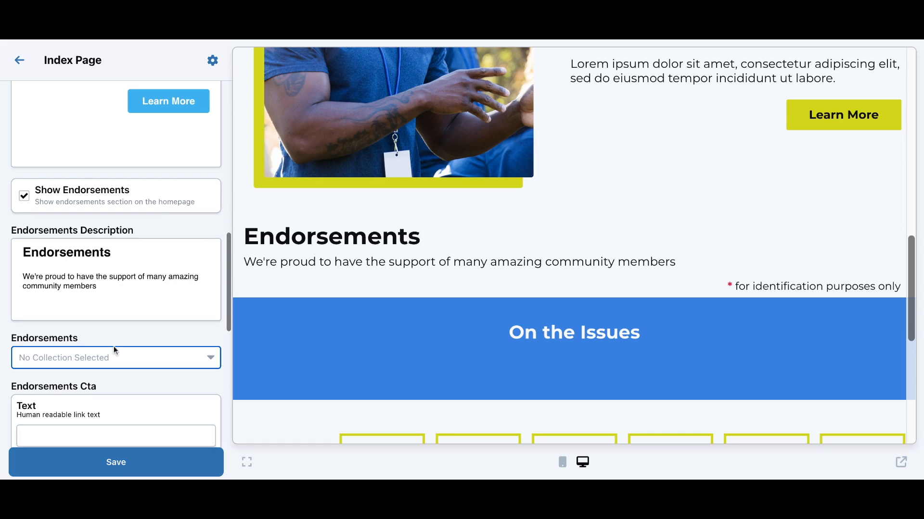
pyautogui.click(21, 68)
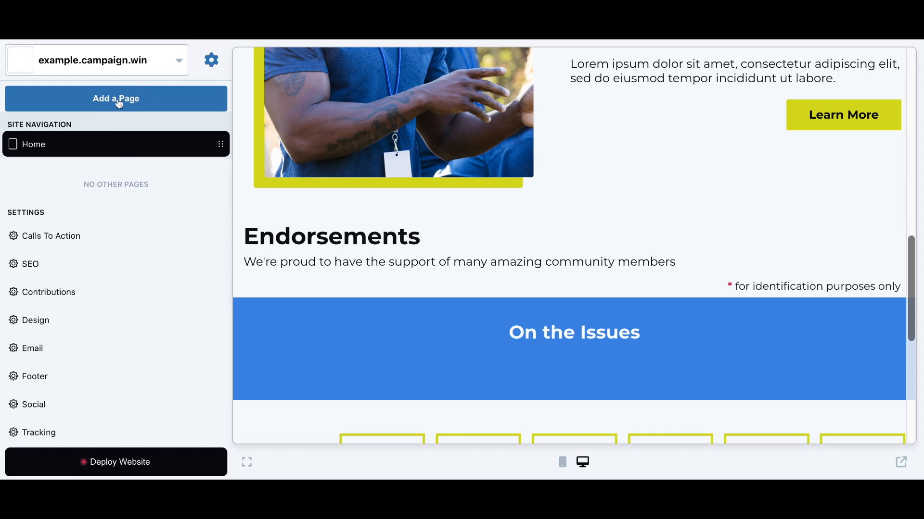
# Add a new page built from the Endorsements template
pyautogui.click(119, 102)
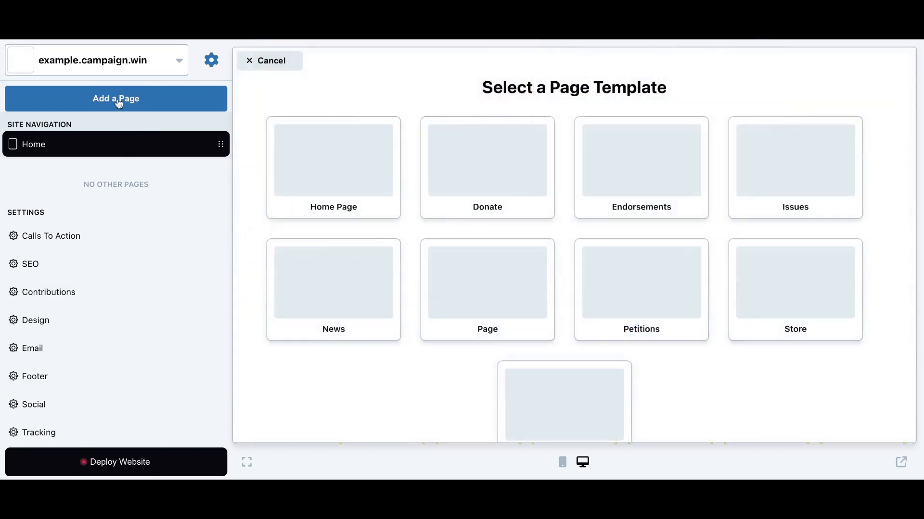
pyautogui.scroll(-2, 253, 167)
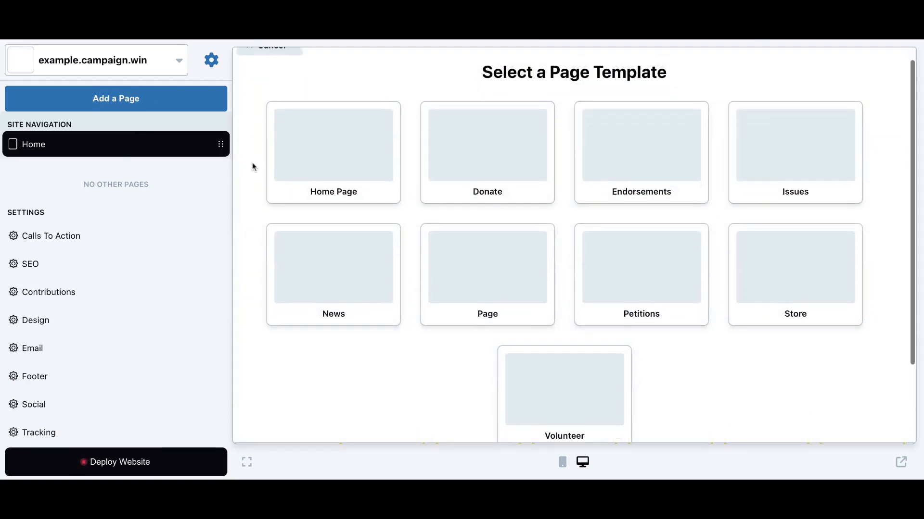
pyautogui.scroll(1, 574, 246)
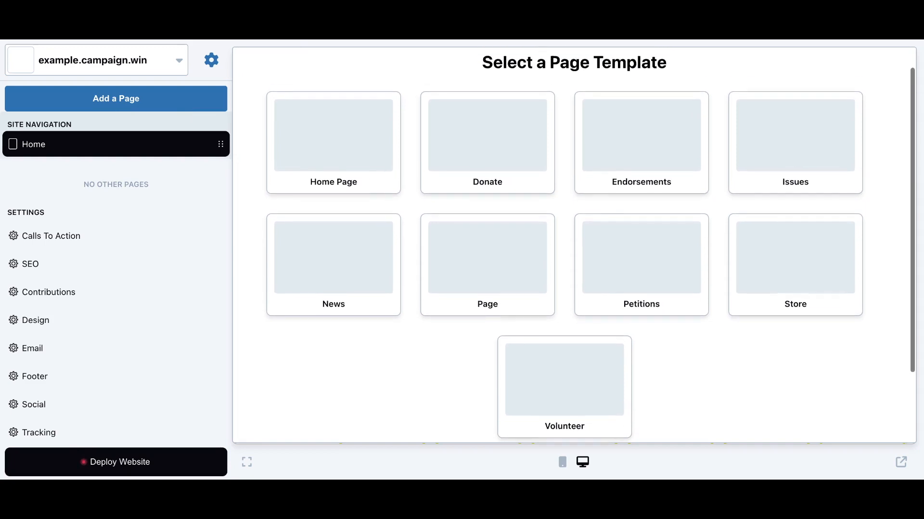
pyautogui.click(652, 149)
pyautogui.scroll(3, 589, 192)
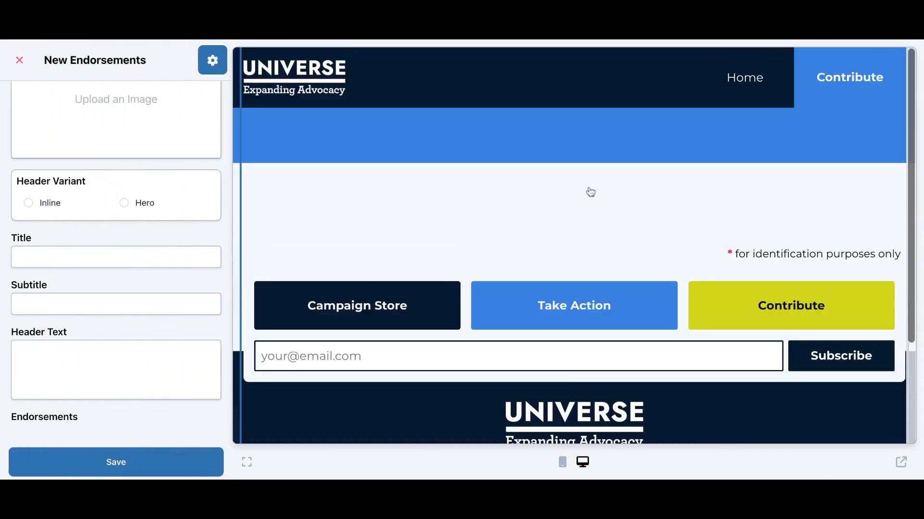
# In the new page's settings, set Name to 'Endorsements' and the slug to 'endorsements-example'
pyautogui.scroll(5, 130, 208)
pyautogui.scroll(5, 130, 208)
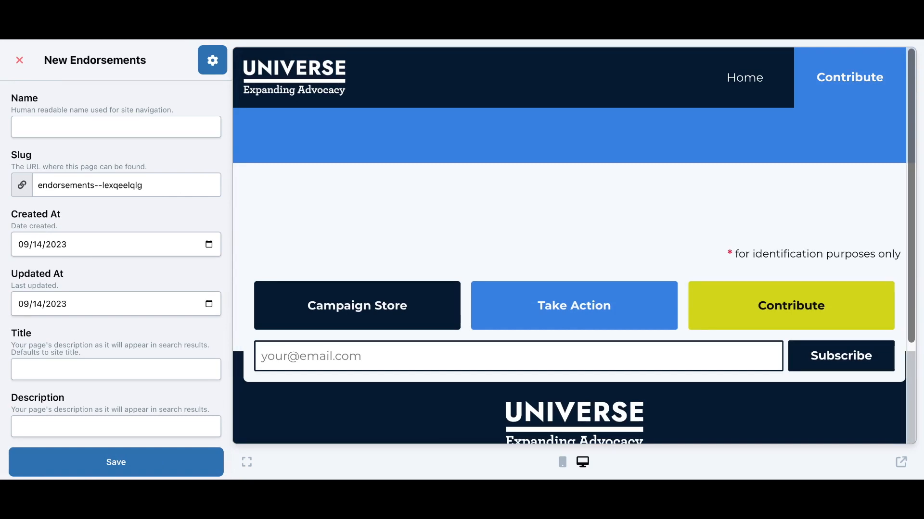
pyautogui.click(215, 64)
pyautogui.click(216, 64)
pyautogui.click(57, 127)
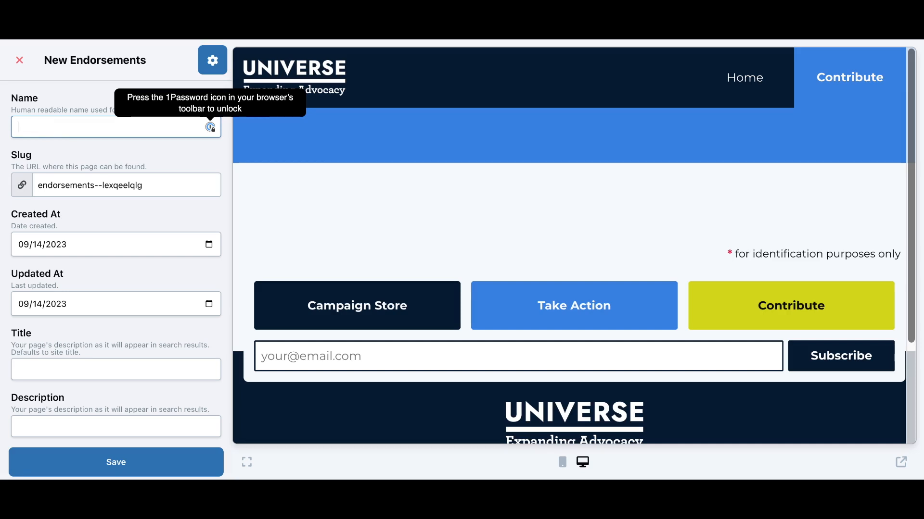
pyautogui.write('Endorsements')
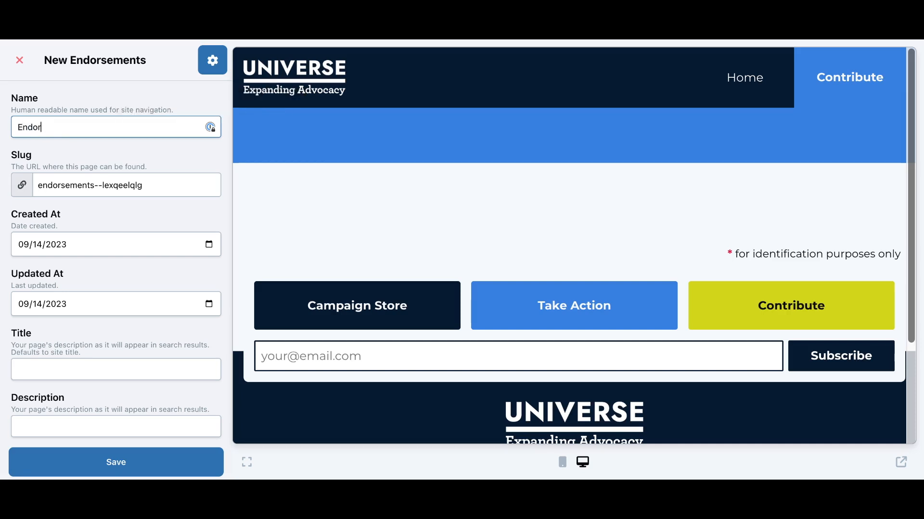
pyautogui.doubleClick(125, 184)
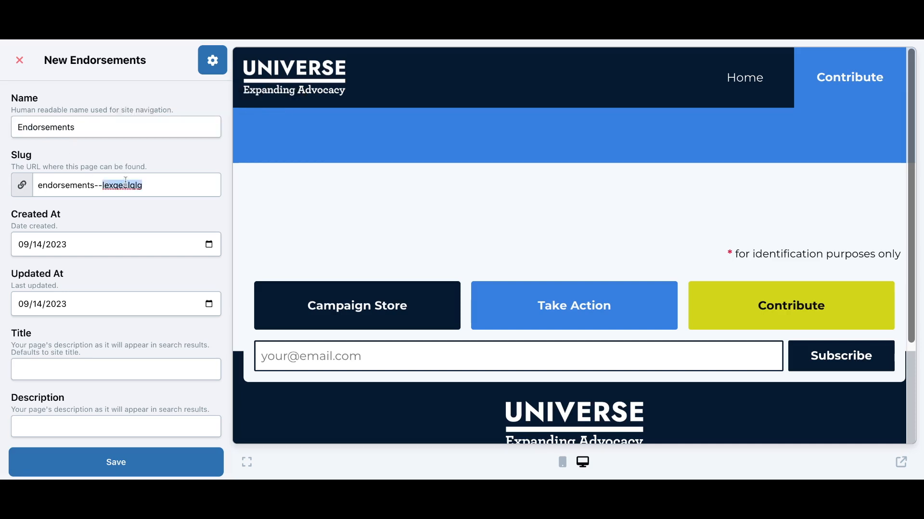
pyautogui.press('BackSpace')
pyautogui.press('BackSpace')
pyautogui.press('BackSpace')
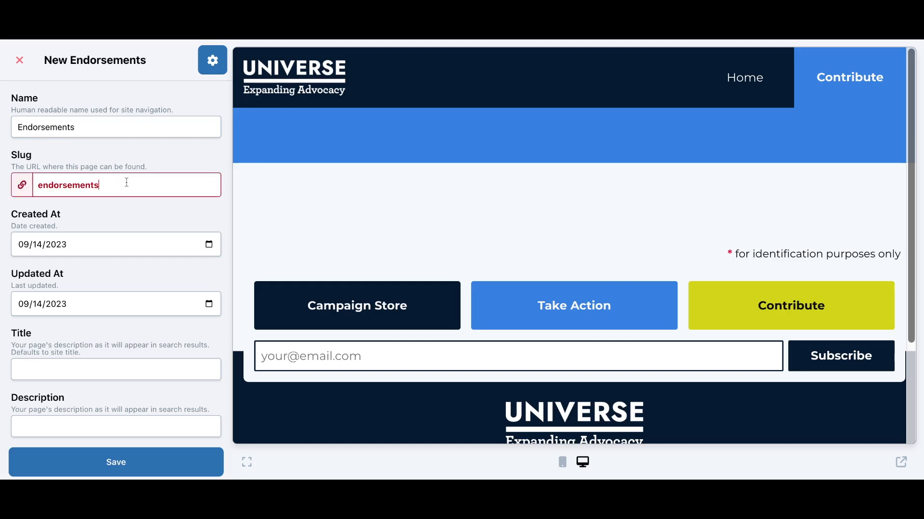
pyautogui.write('-example')
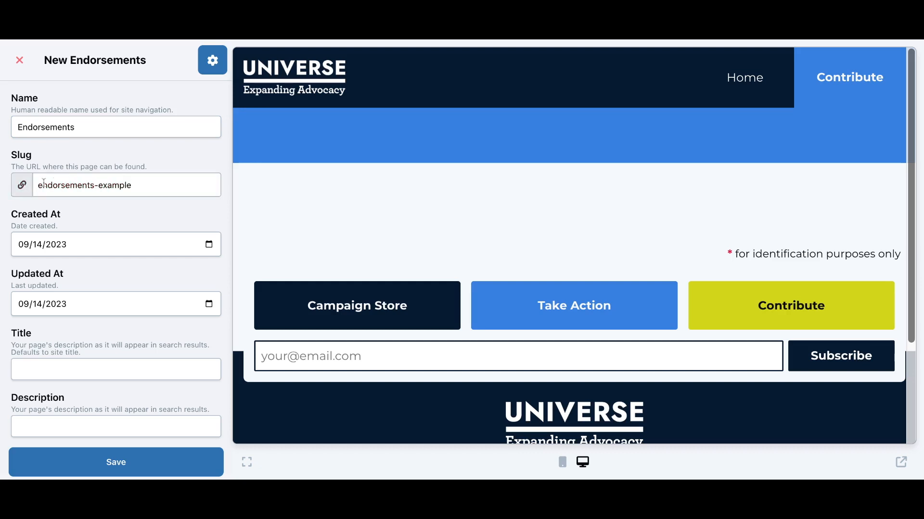
pyautogui.tripleClick(134, 187)
pyautogui.click(134, 186)
pyautogui.scroll(-3, 53, 273)
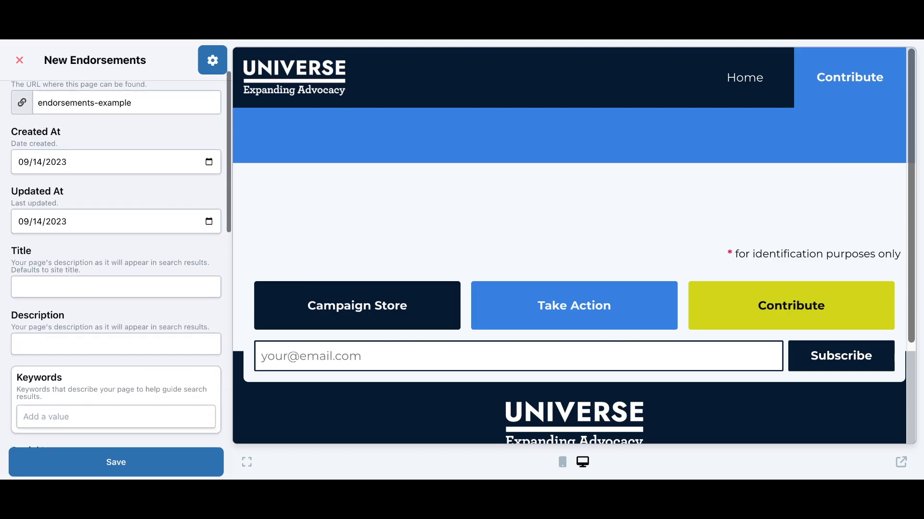
pyautogui.scroll(-1, 54, 277)
pyautogui.click(54, 279)
pyautogui.scroll(-1, 54, 279)
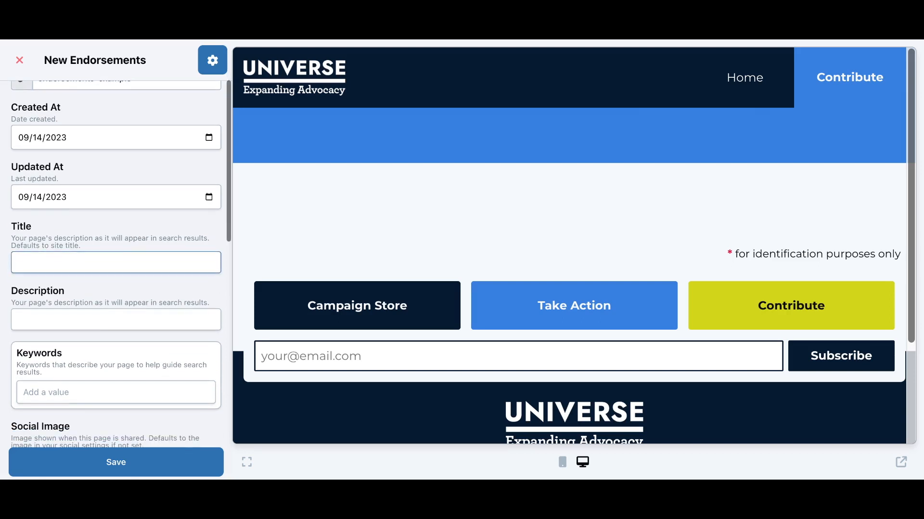
pyautogui.scroll(-3, 38, 253)
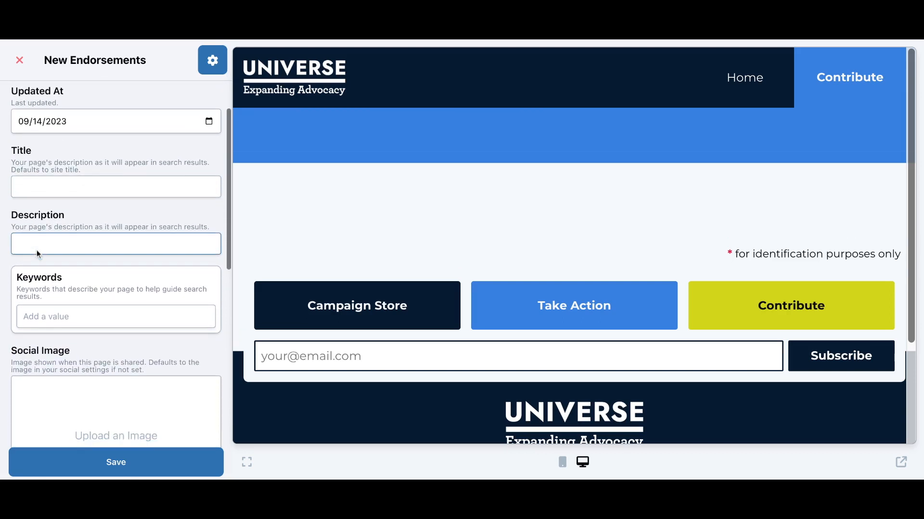
pyautogui.click(36, 176)
pyautogui.click(40, 231)
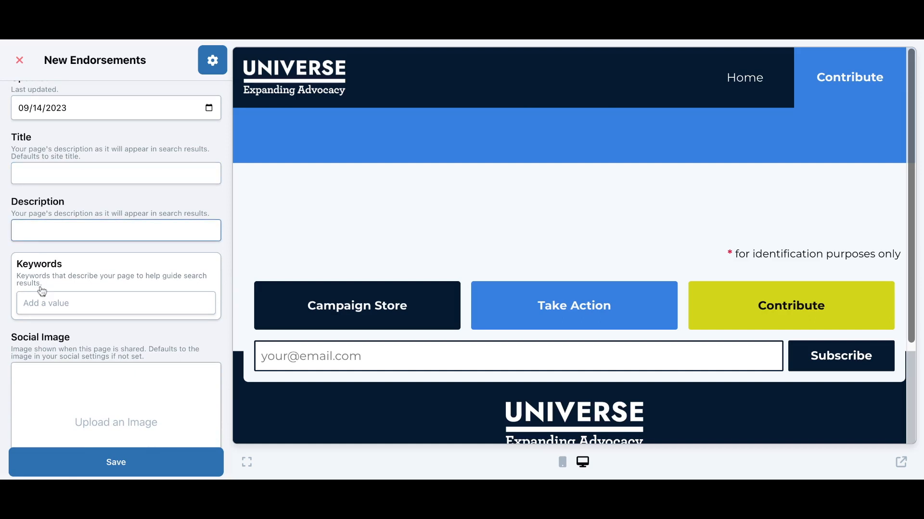
pyautogui.click(41, 303)
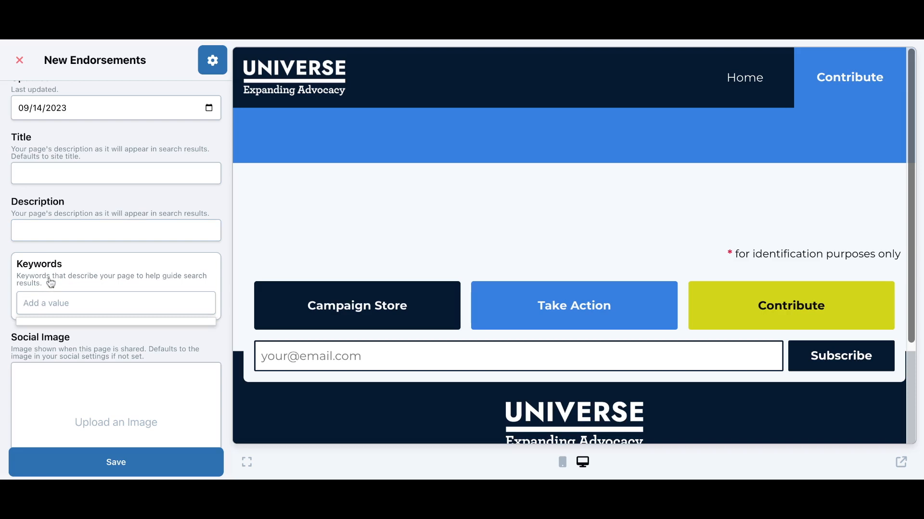
pyautogui.click(54, 249)
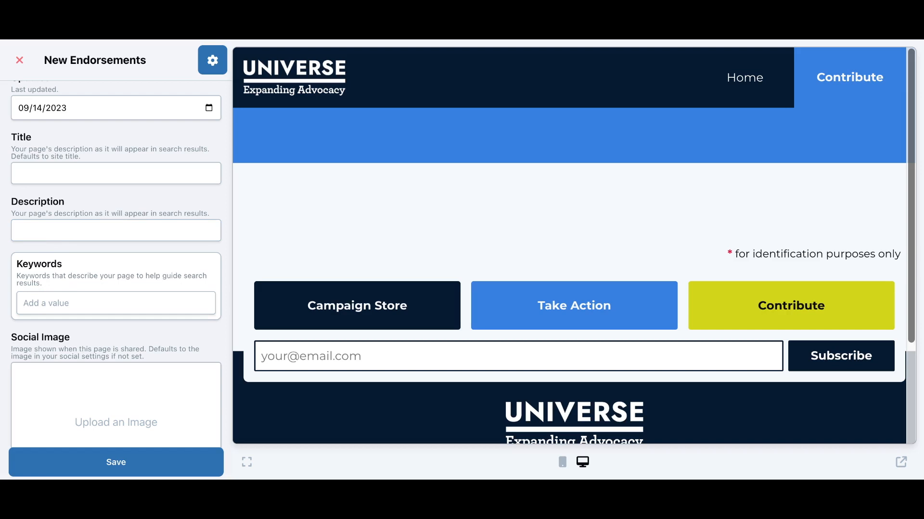
pyautogui.click(60, 239)
pyautogui.scroll(-1, 60, 240)
pyautogui.scroll(-2, 60, 241)
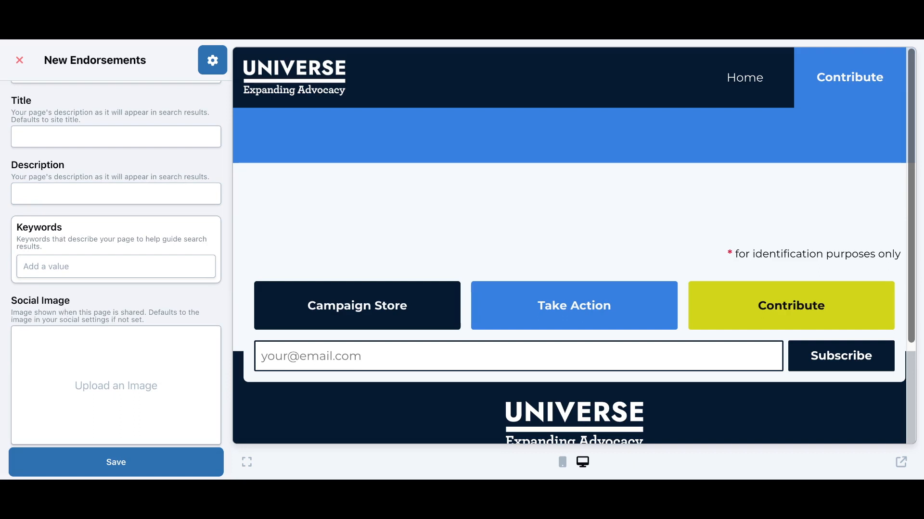
pyautogui.scroll(-6, 99, 191)
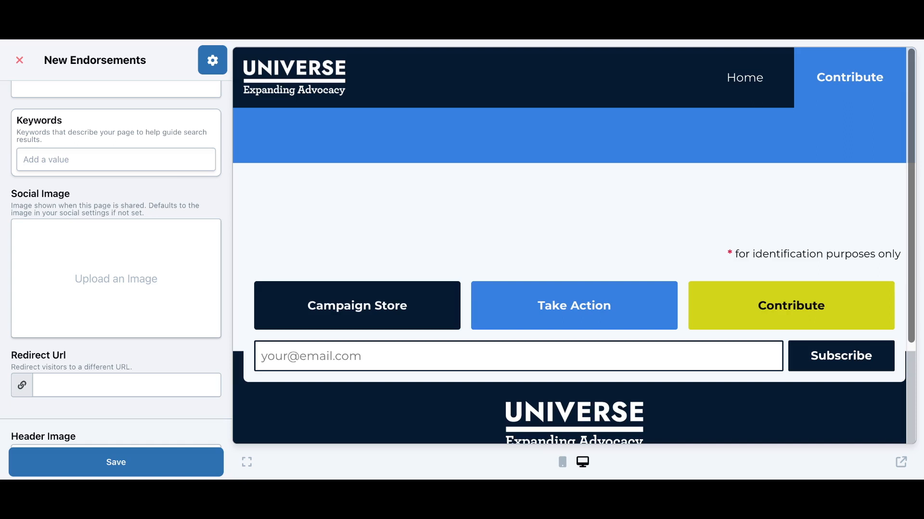
pyautogui.scroll(-6, 115, 260)
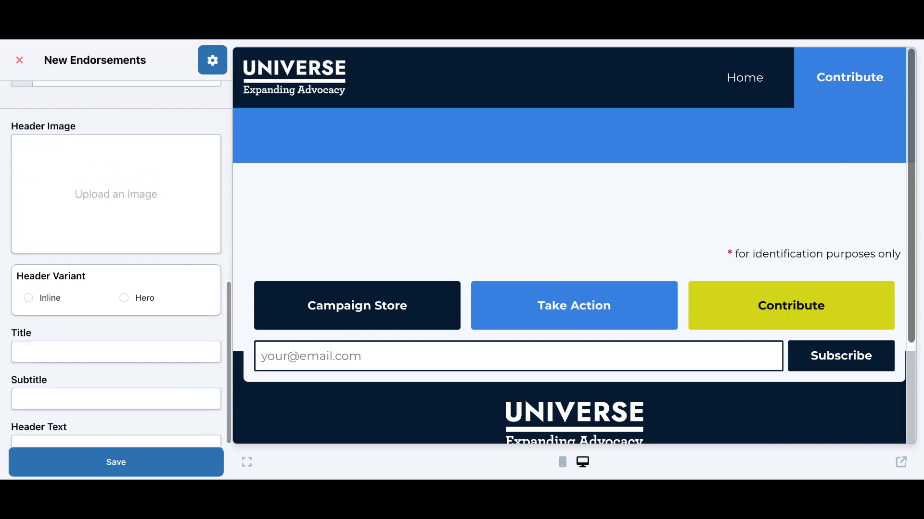
# Enter the header title 'Endorsements' and the subtitle 'Look at all the people who support us!'
pyautogui.click(93, 355)
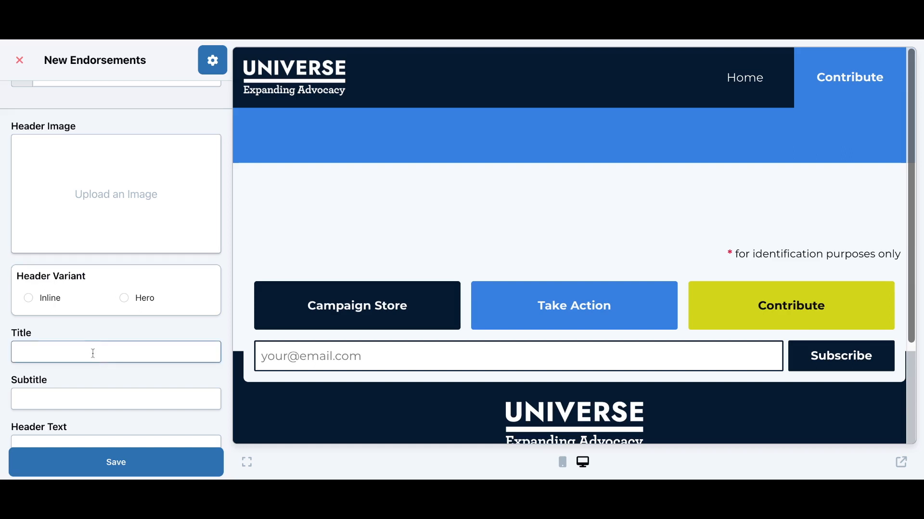
pyautogui.scroll(-3, 89, 348)
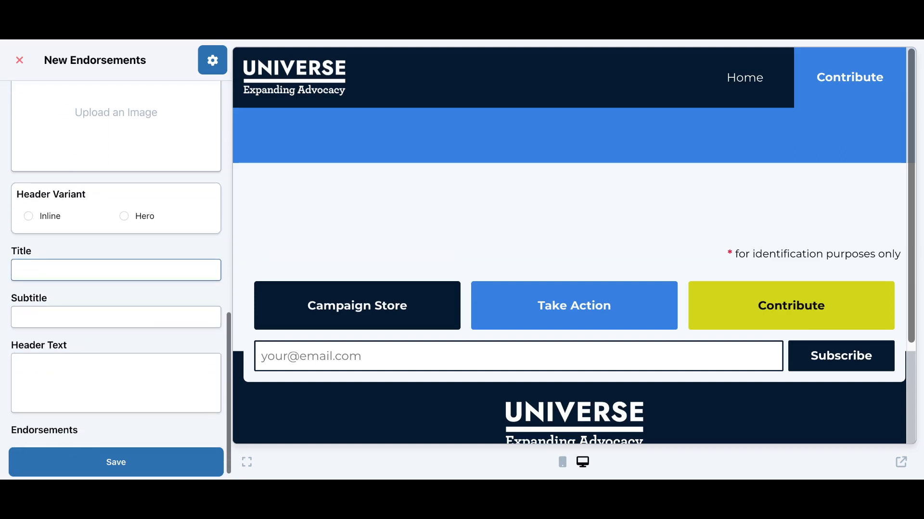
pyautogui.write('En')
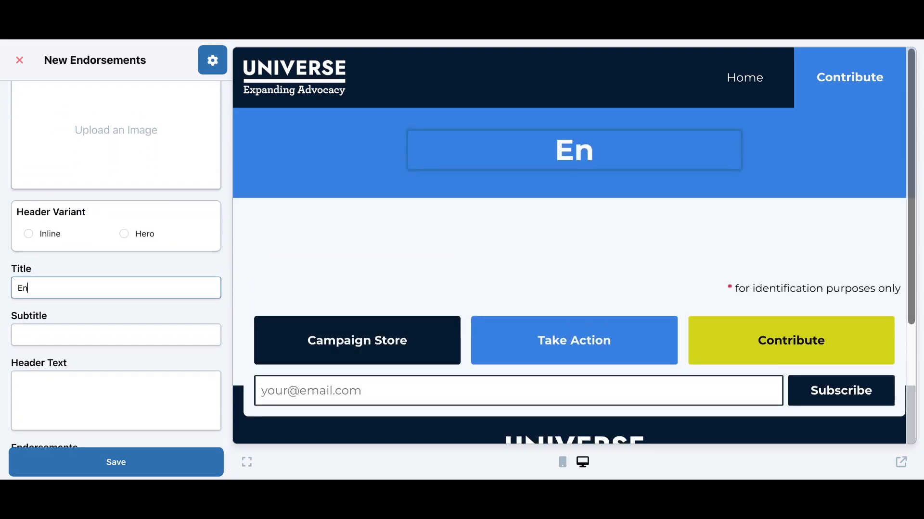
pyautogui.write('dorsements')
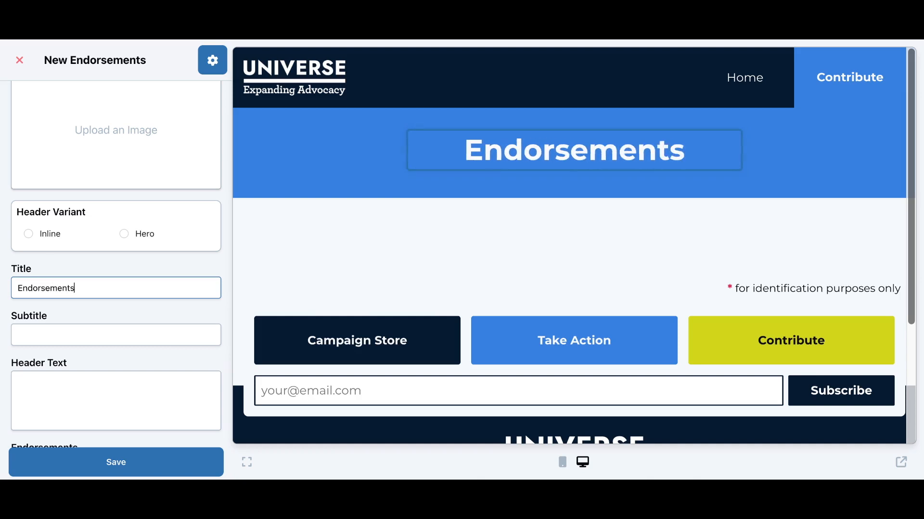
pyautogui.press('Tab')
pyautogui.write('Look at all the ')
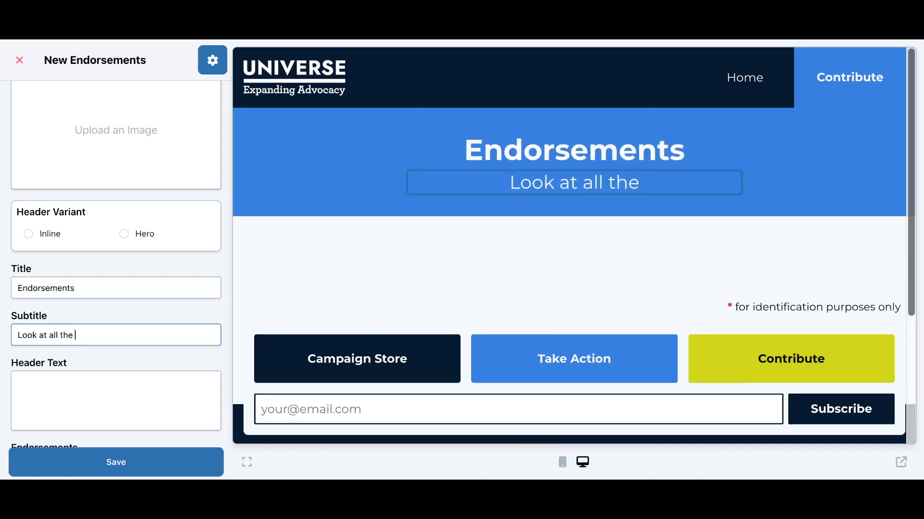
pyautogui.write('people who sup')
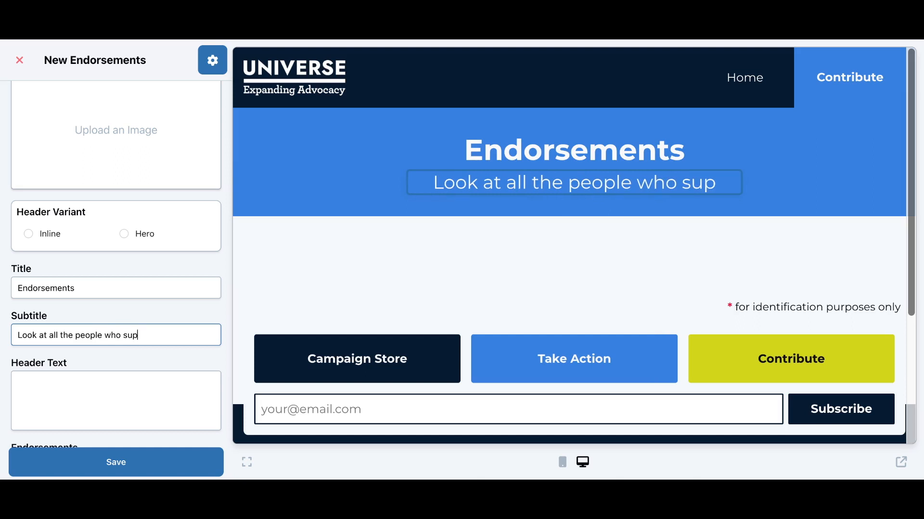
pyautogui.write('port us!')
pyautogui.scroll(-2, 76, 381)
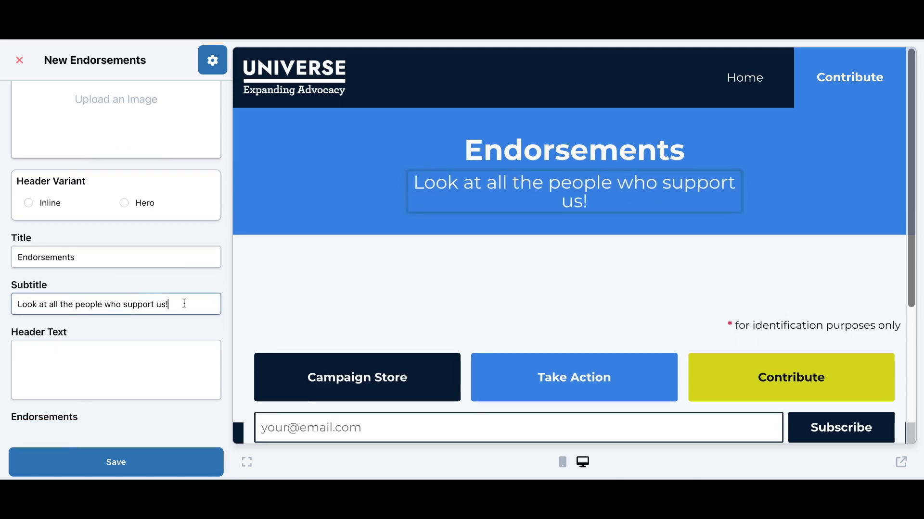
pyautogui.scroll(5, 184, 303)
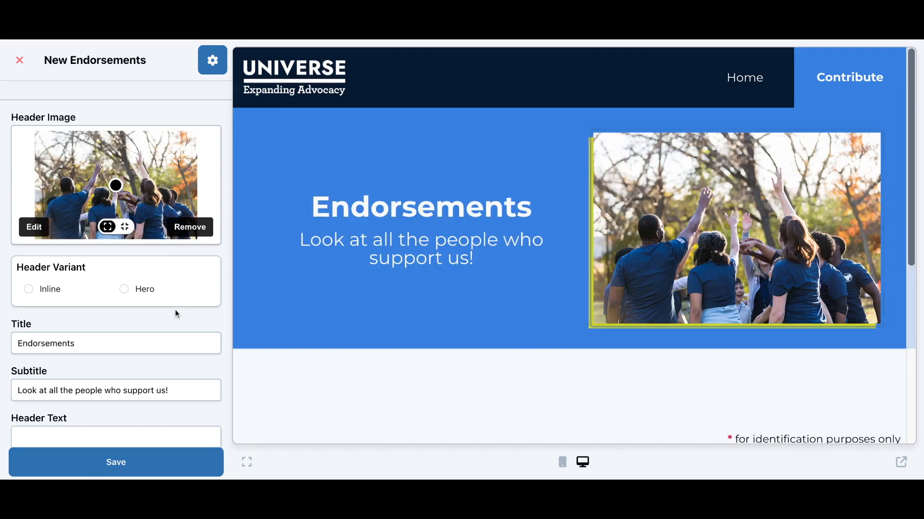
# Save the Endorsements page and check the raised-hands header photo in the preview
pyautogui.click(110, 466)
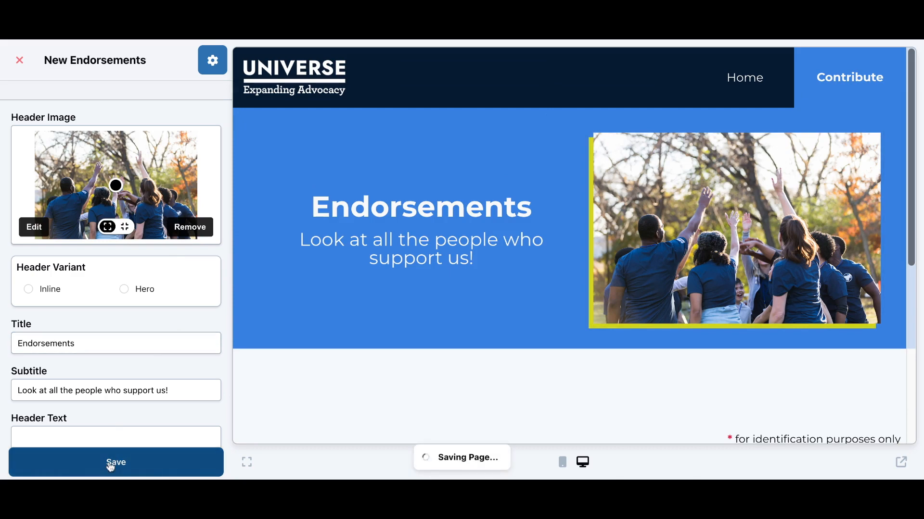
pyautogui.scroll(2, 128, 249)
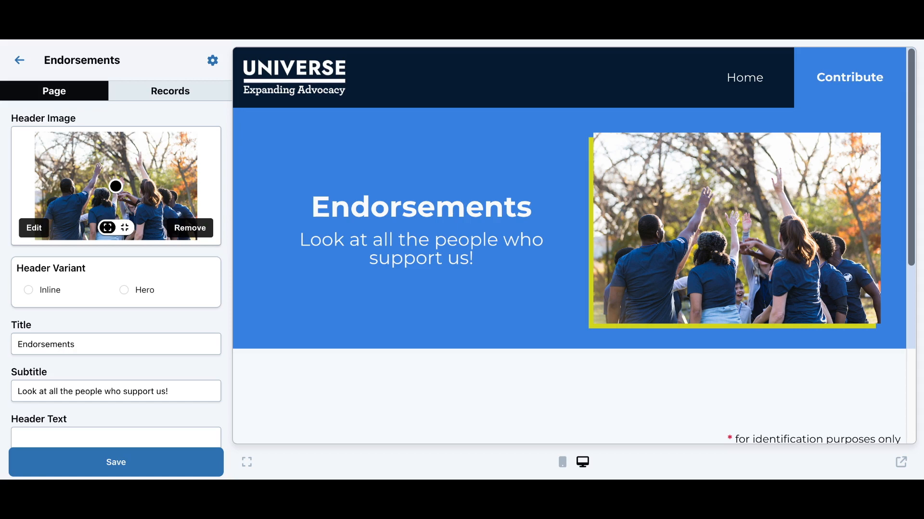
pyautogui.scroll(-2, 116, 274)
pyautogui.scroll(2, 116, 274)
pyautogui.scroll(-1, 332, 294)
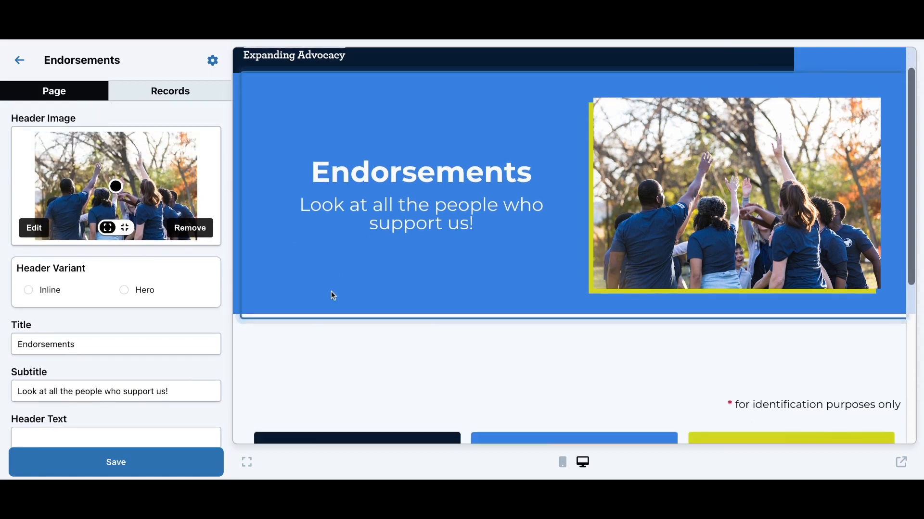
pyautogui.scroll(-2, 333, 295)
pyautogui.scroll(3, 582, 289)
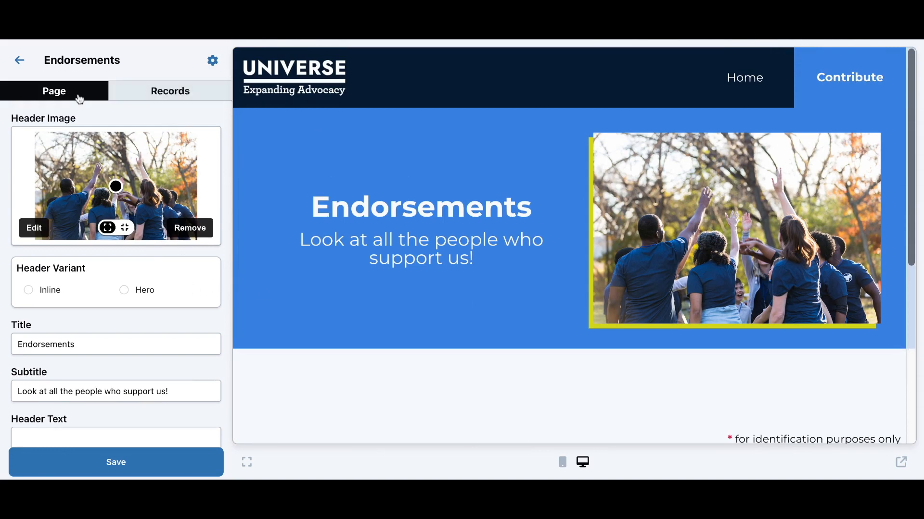
pyautogui.moveTo(44, 59); pyautogui.dragTo(121, 60)
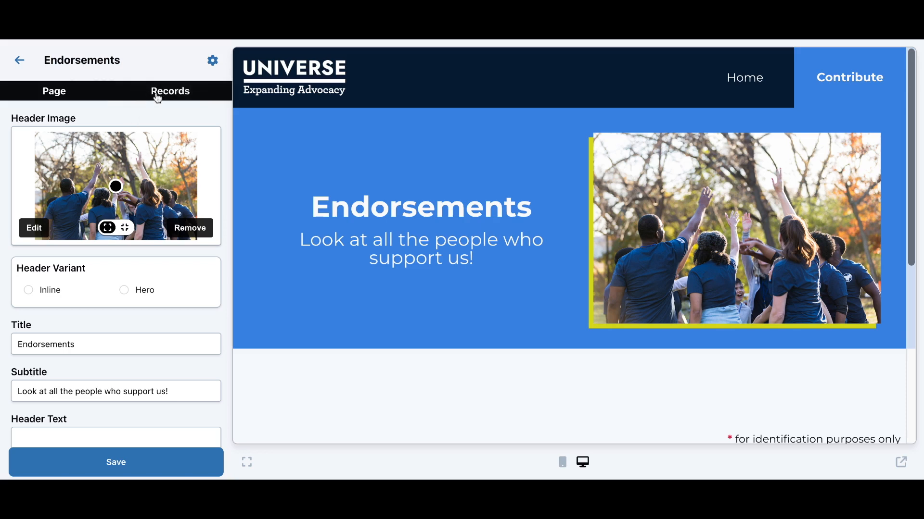
# Create a new endorsement named 'Universe' with the title 'Down ballot campaign CRM'
pyautogui.click(173, 99)
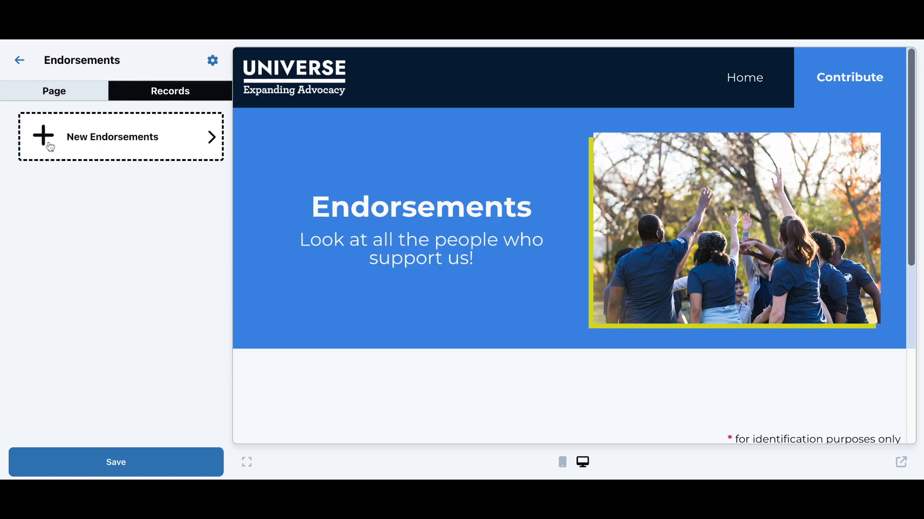
pyautogui.click(172, 141)
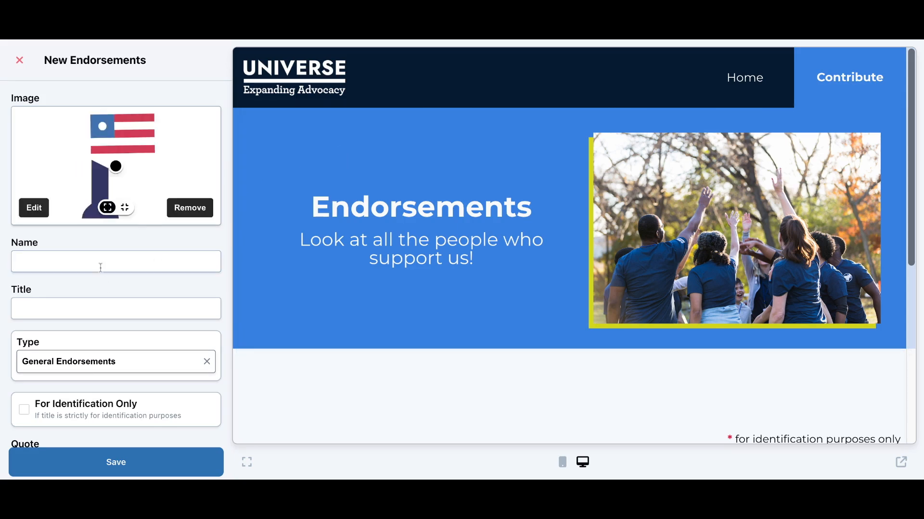
pyautogui.click(96, 262)
pyautogui.write('Universe')
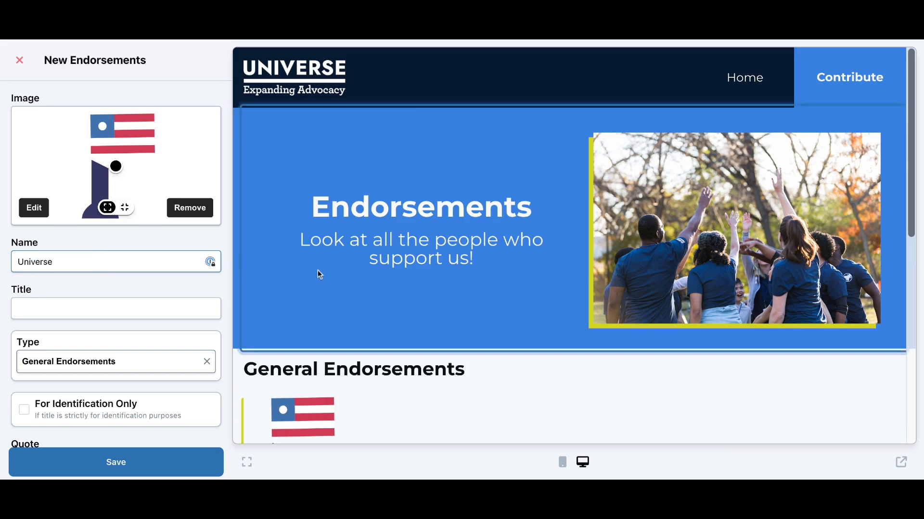
pyautogui.scroll(-5, 317, 269)
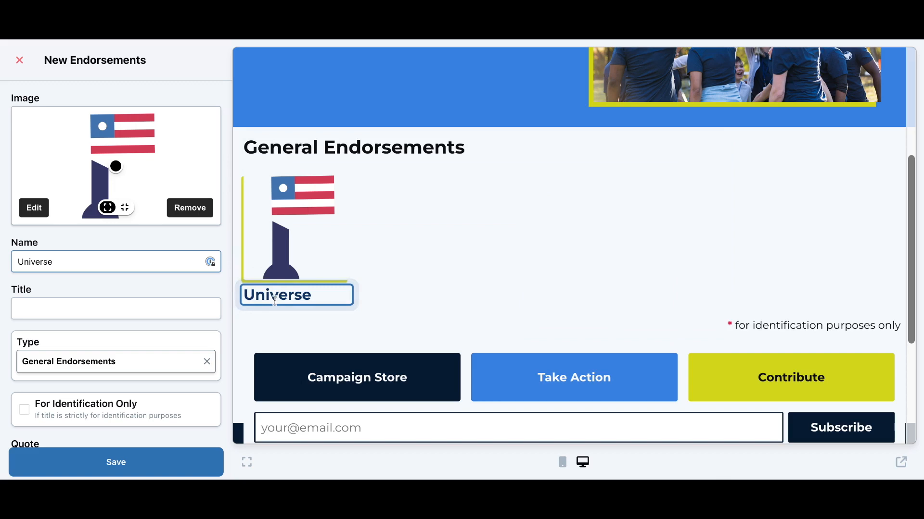
pyautogui.click(170, 310)
pyautogui.write('D')
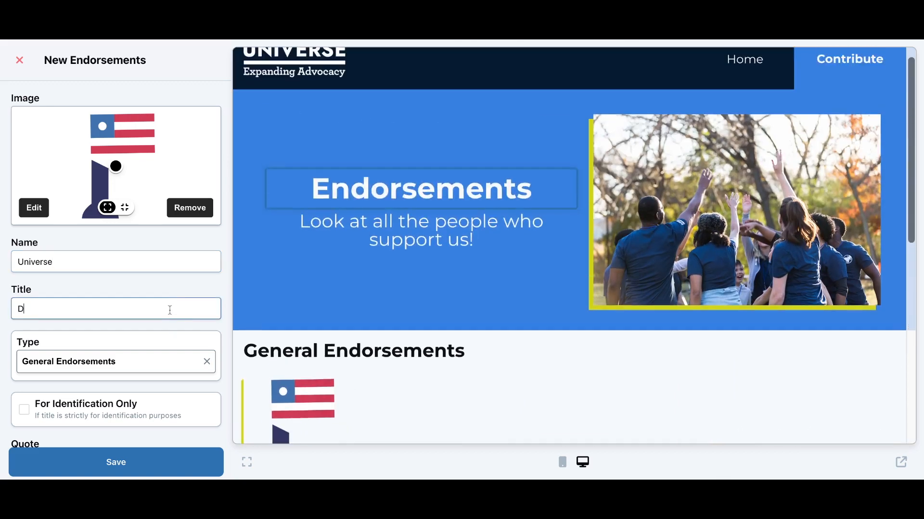
pyautogui.write('own ballot campaitn')
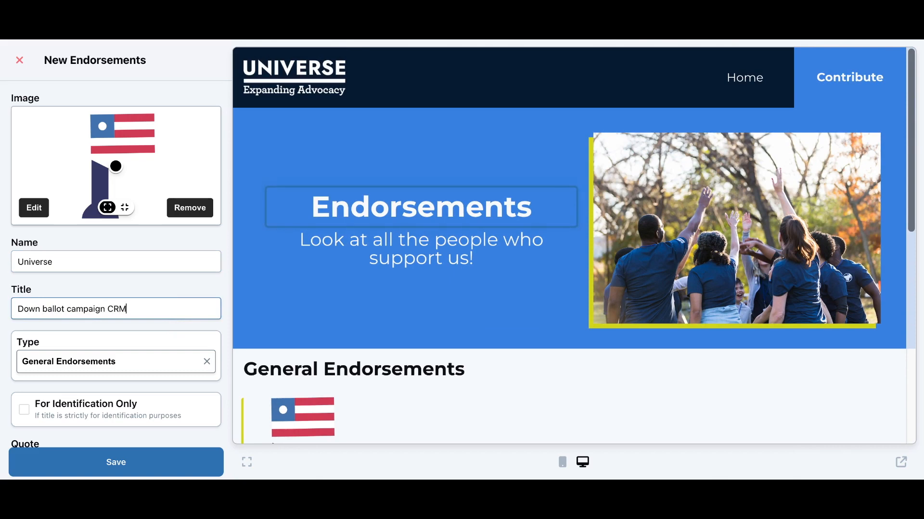
# Save the identification-only endorsement and return to the site's page list
pyautogui.scroll(-1, 222, 298)
pyautogui.scroll(-5, 296, 294)
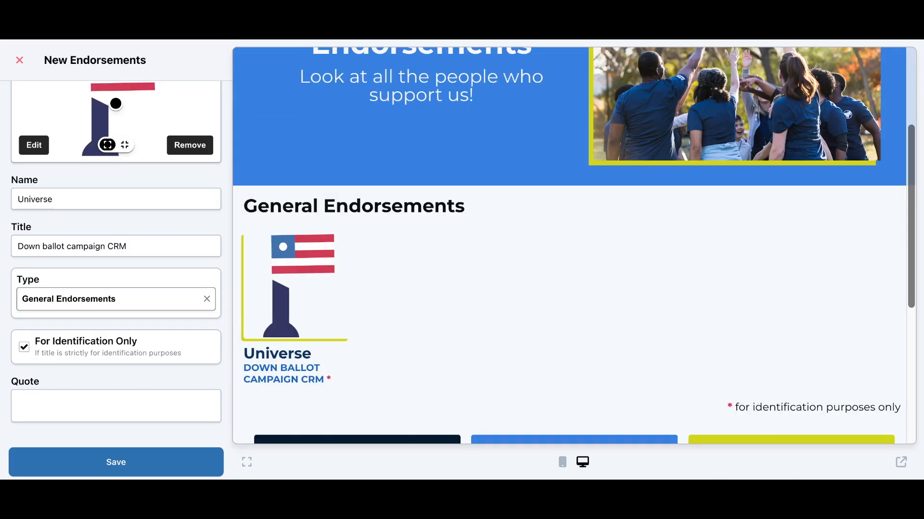
pyautogui.click(116, 461)
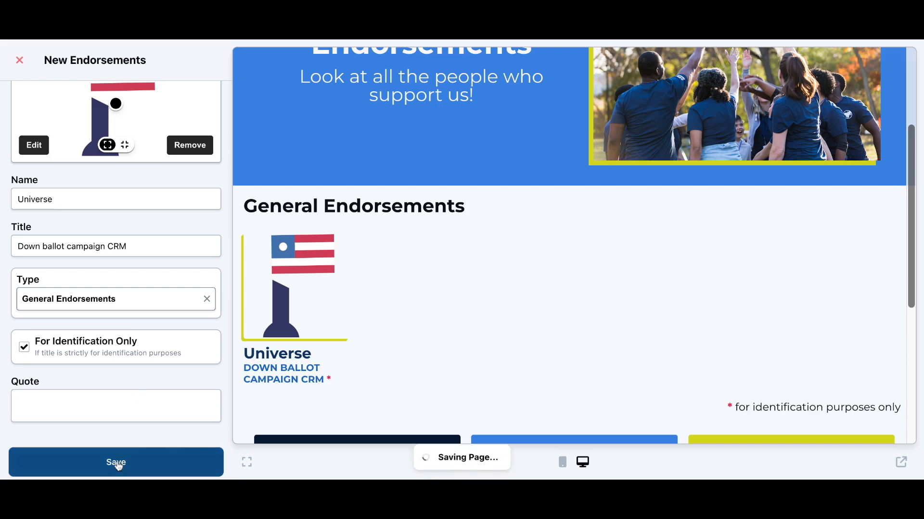
pyautogui.scroll(3, 109, 193)
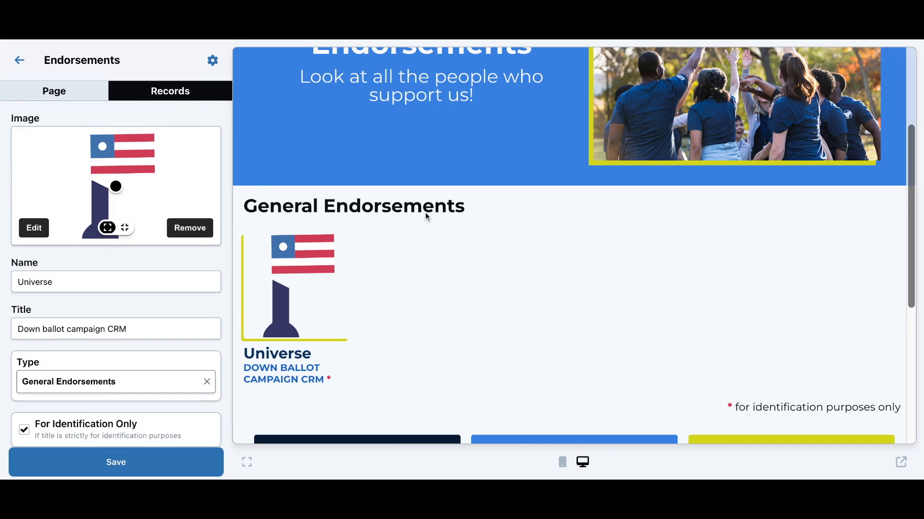
pyautogui.click(149, 462)
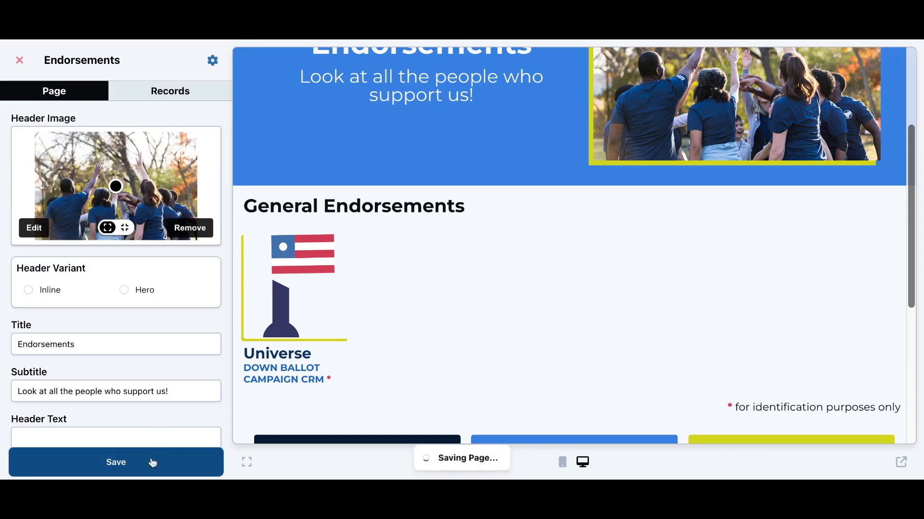
pyautogui.click(19, 62)
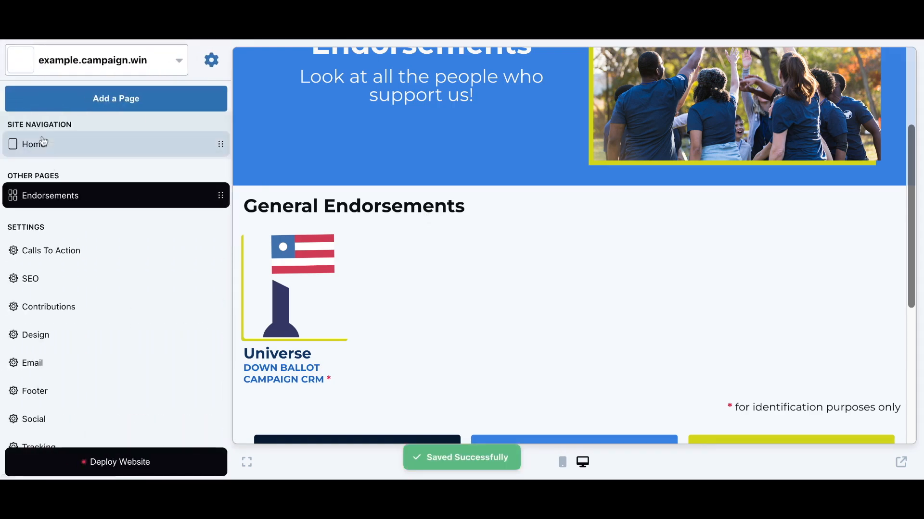
# Set the Home page's Endorsements section collection to 'Endorsements' and close the home page editor
pyautogui.click(42, 145)
pyautogui.scroll(-8, 318, 198)
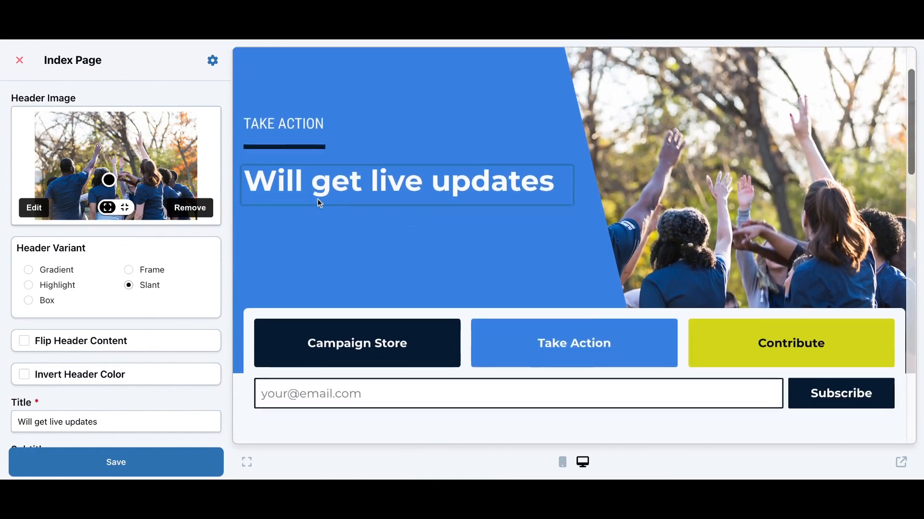
pyautogui.scroll(-3, 317, 198)
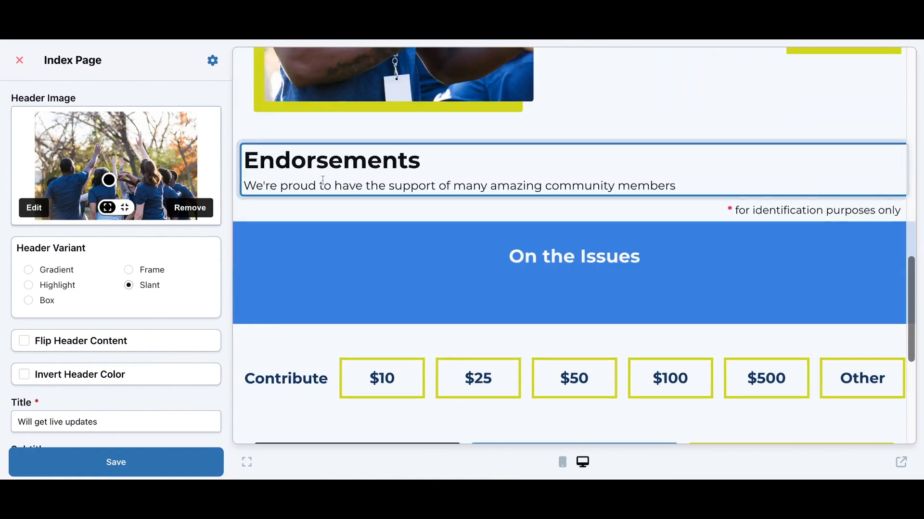
pyautogui.scroll(-10, 204, 258)
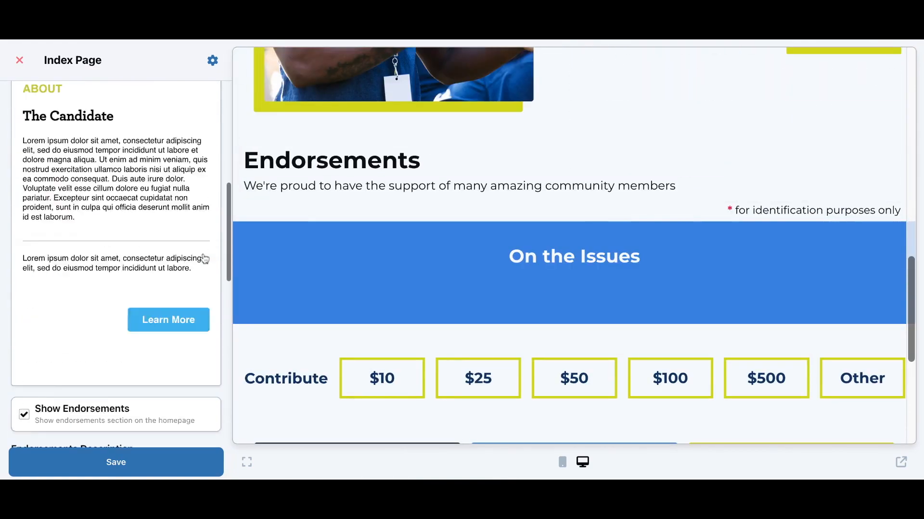
pyautogui.scroll(-3, 204, 258)
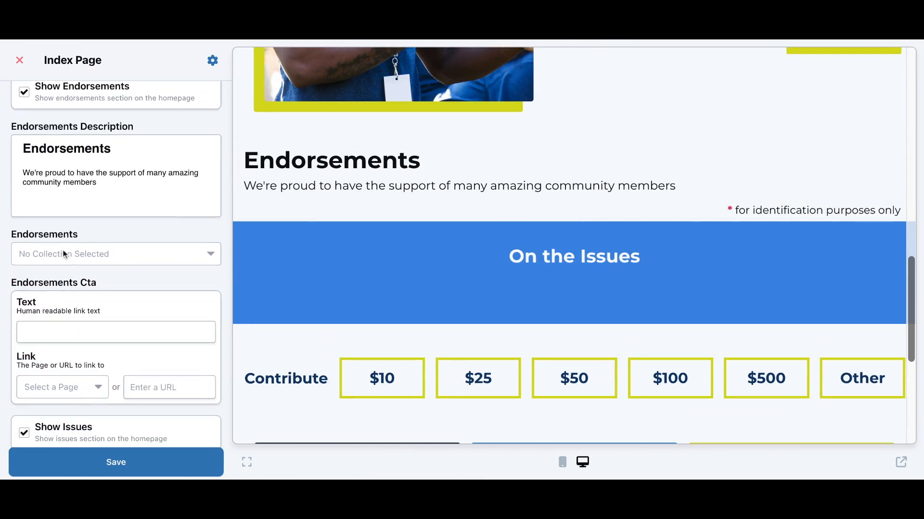
pyautogui.doubleClick(136, 257)
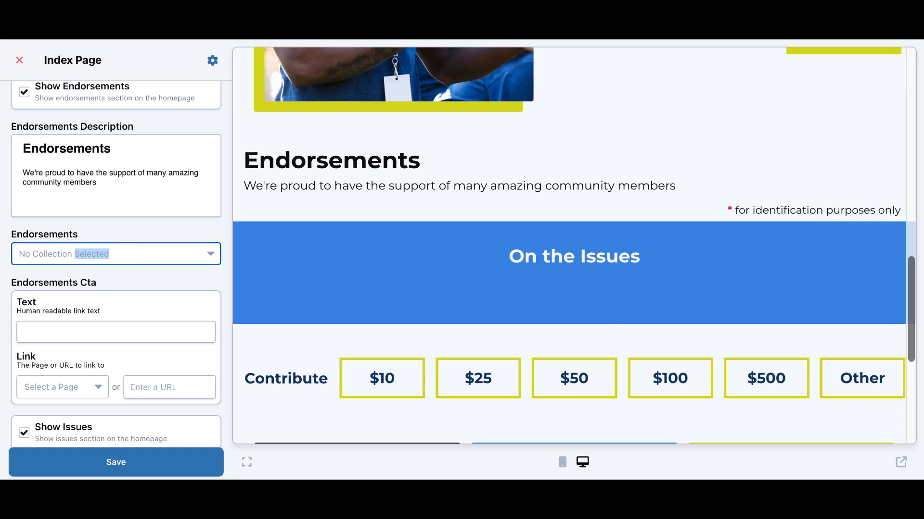
pyautogui.click(86, 271)
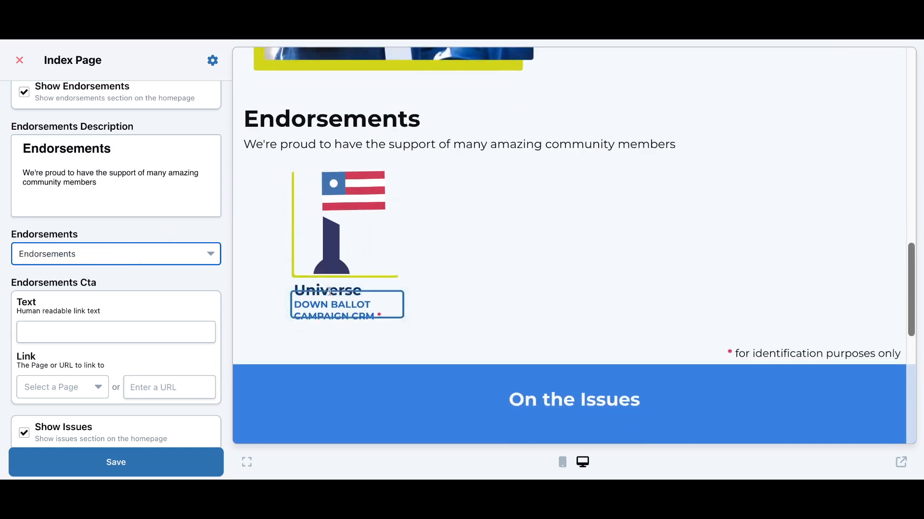
pyautogui.scroll(-2, 336, 325)
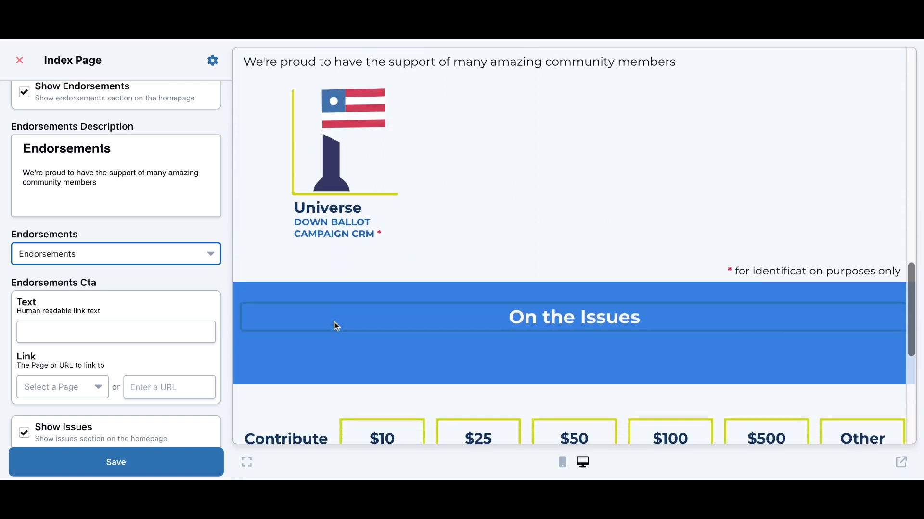
pyautogui.scroll(-1, 574, 245)
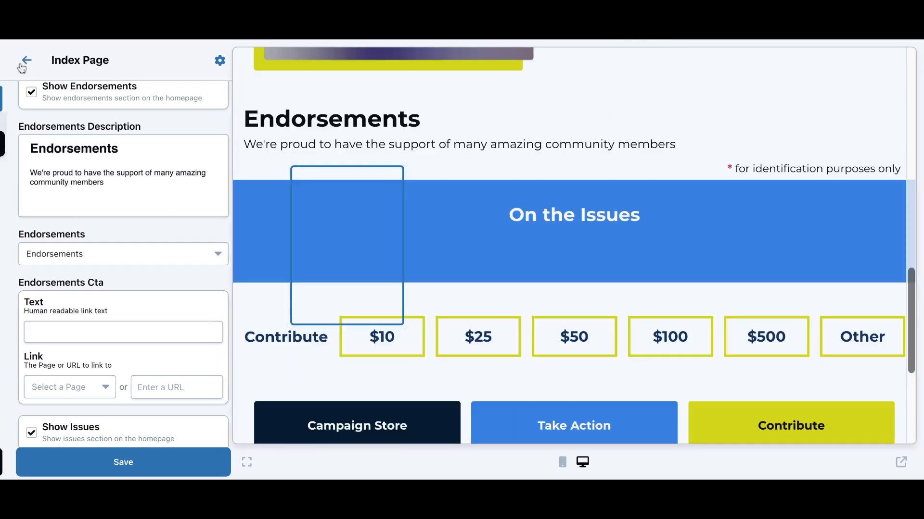
pyautogui.click(19, 60)
pyautogui.scroll(10, 273, 169)
pyautogui.scroll(3, 272, 169)
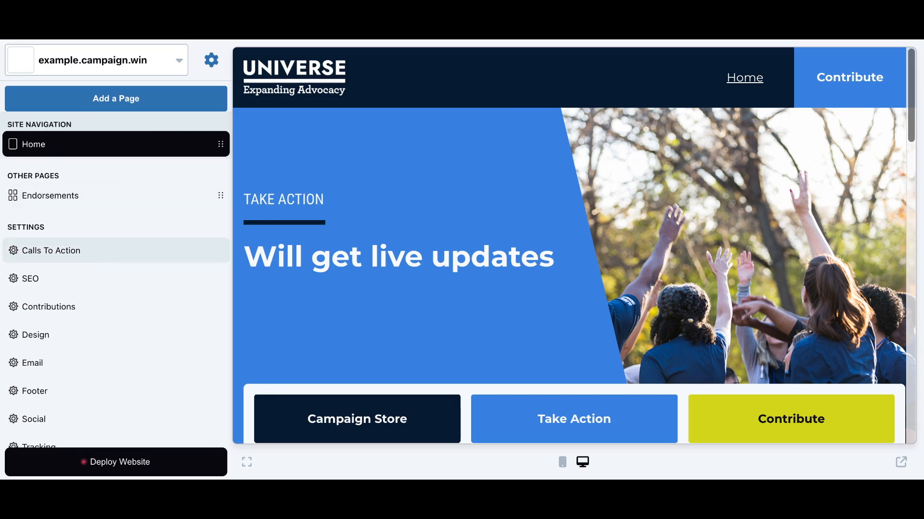
# Review the three Calls To Action buttons' text and links, then go to SEO settings
pyautogui.click(76, 252)
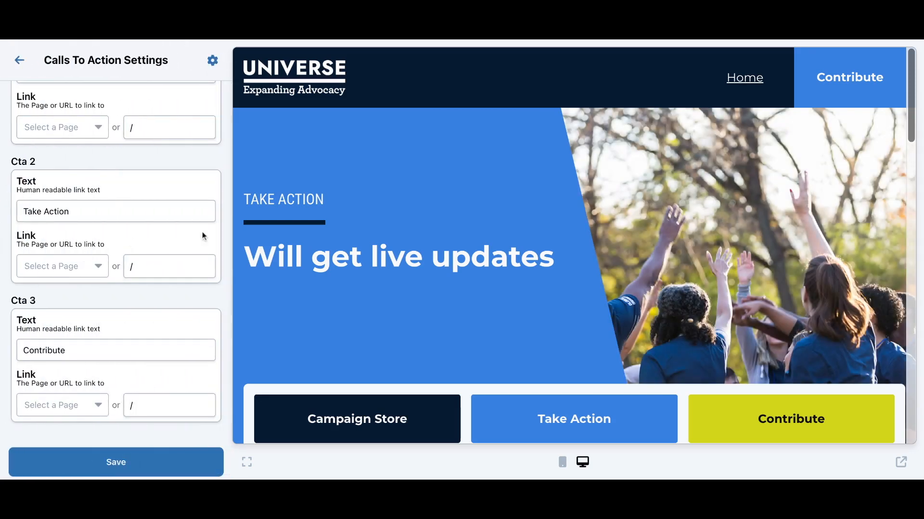
pyautogui.scroll(-2, 267, 284)
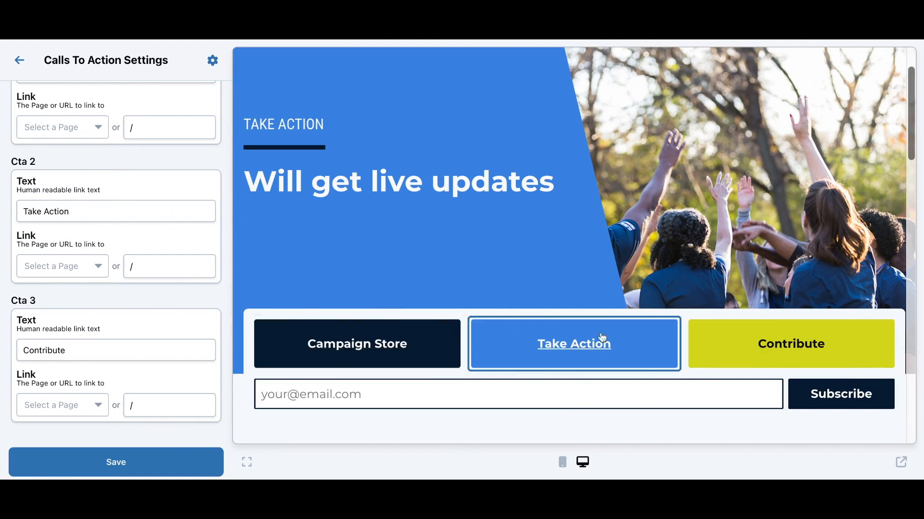
pyautogui.scroll(-10, 728, 346)
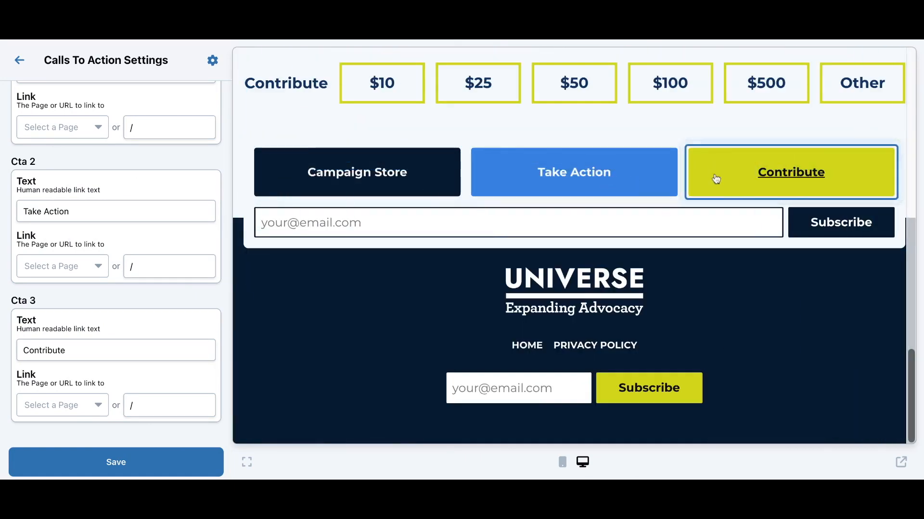
pyautogui.click(398, 185)
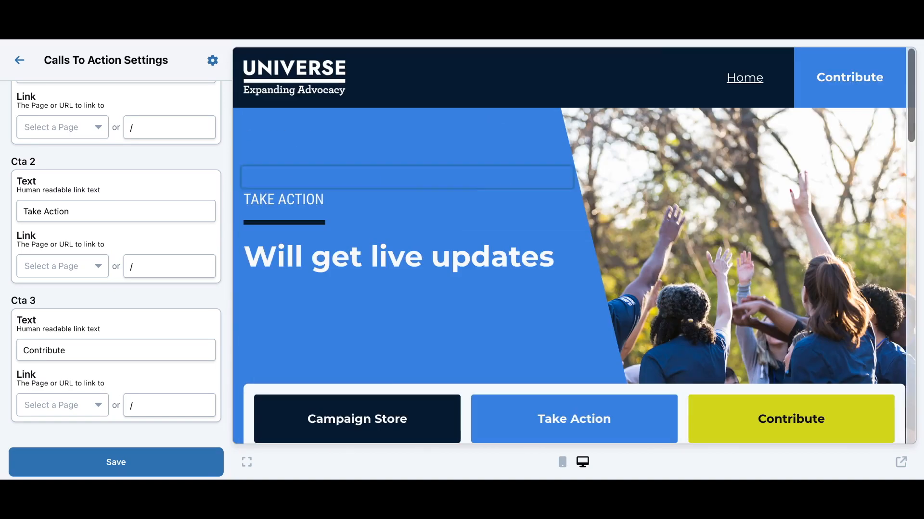
pyautogui.click(20, 64)
pyautogui.click(61, 289)
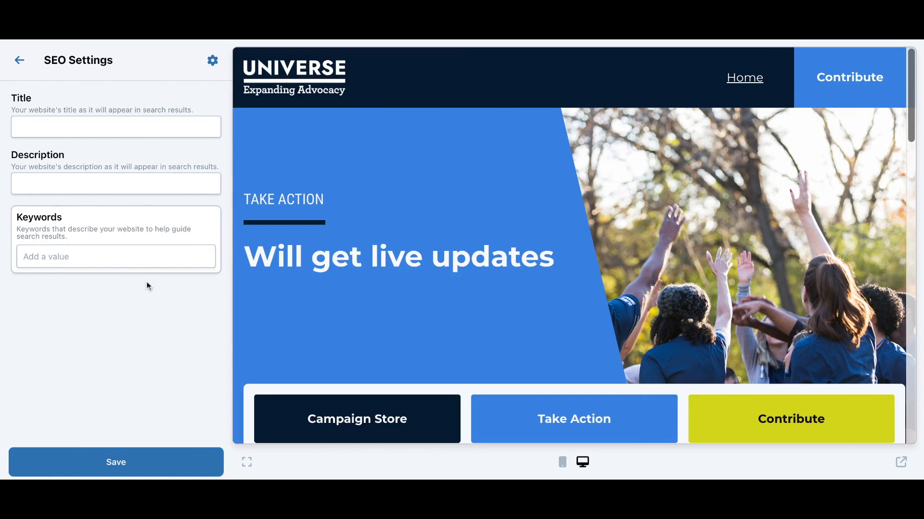
# Leave the SEO title empty and return to the main site settings list
pyautogui.click(111, 126)
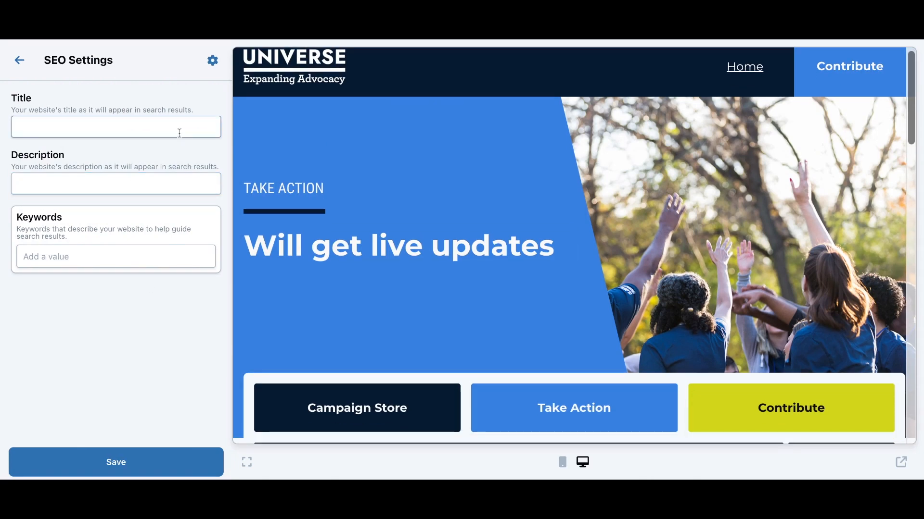
pyautogui.click(179, 133)
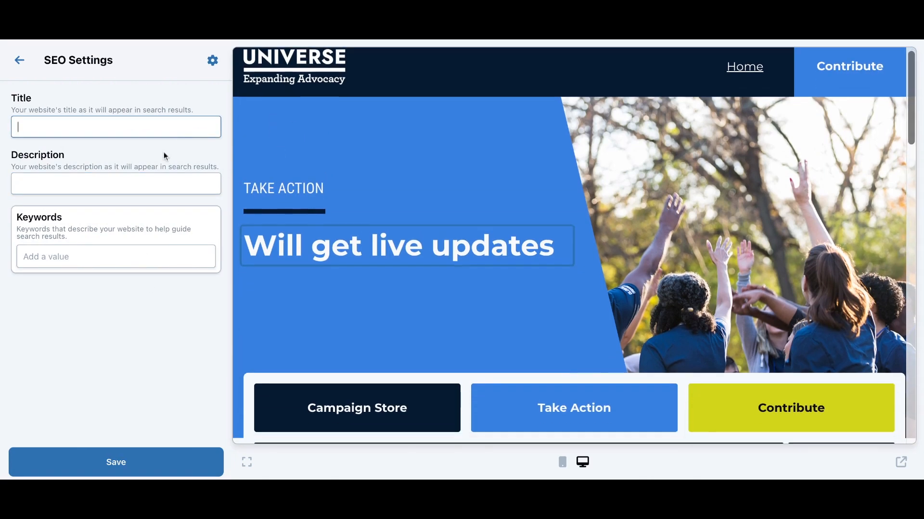
pyautogui.click(21, 65)
pyautogui.scroll(-1, 62, 161)
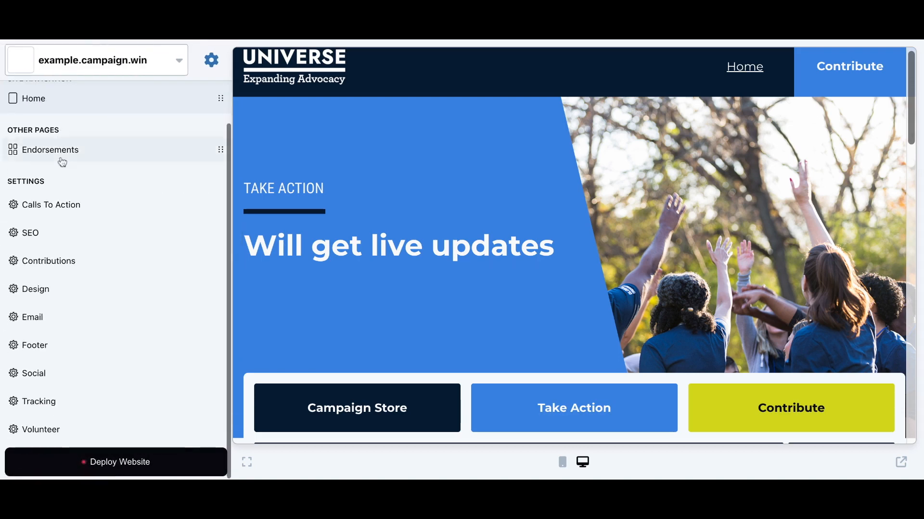
# Pick a page for the default contribution link, then move on to Design settings
pyautogui.click(91, 268)
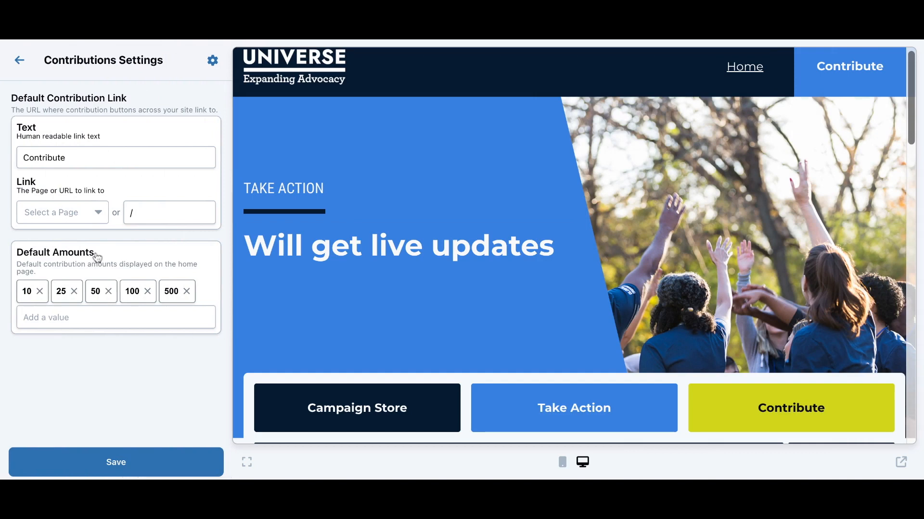
pyautogui.scroll(-1, 282, 235)
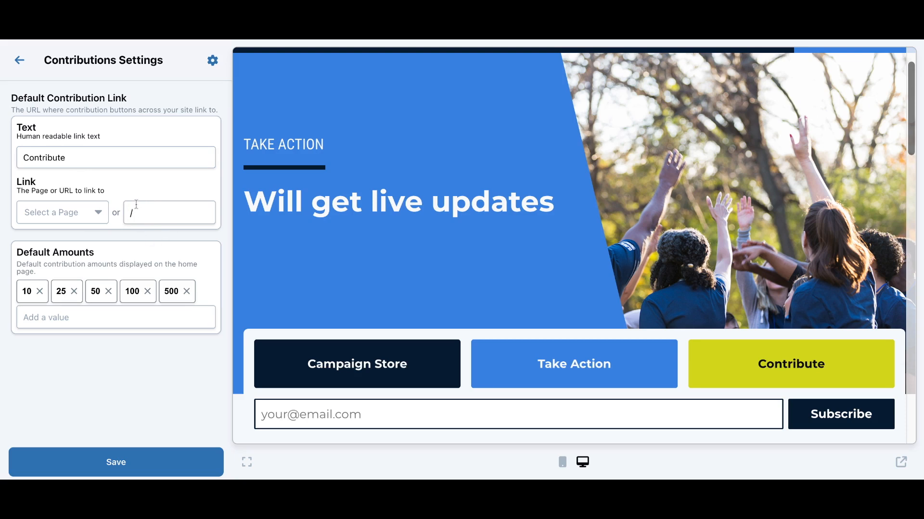
pyautogui.click(90, 213)
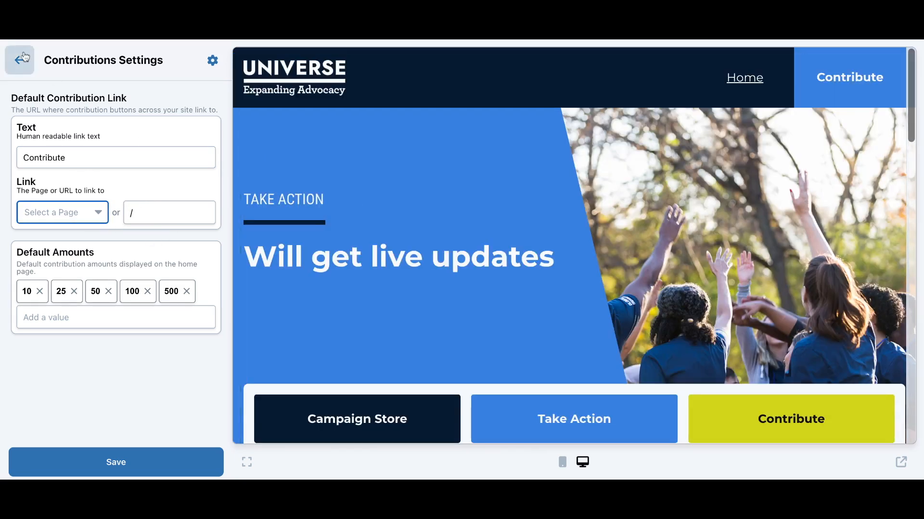
pyautogui.click(19, 60)
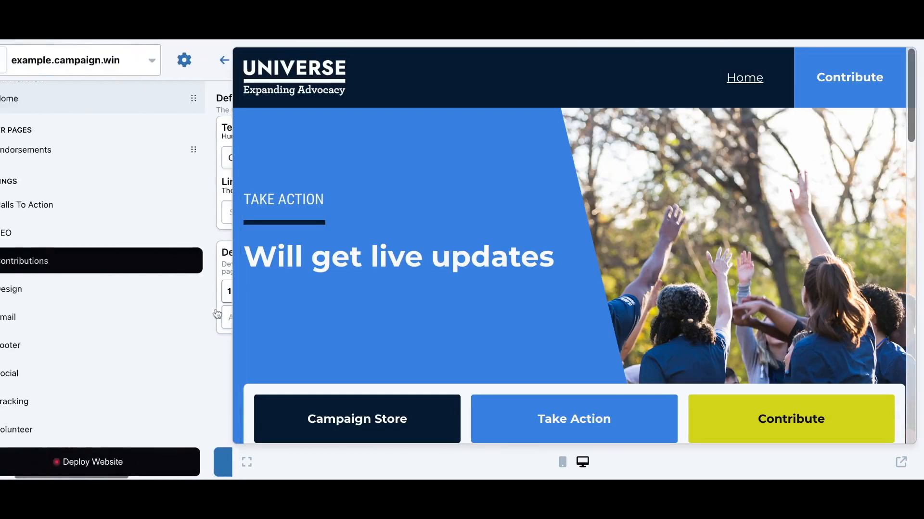
pyautogui.click(65, 295)
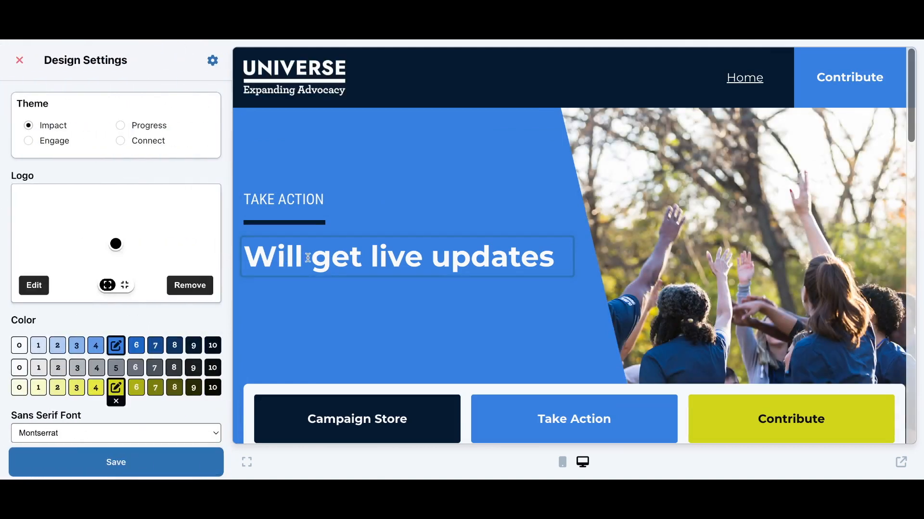
pyautogui.scroll(-3, 228, 224)
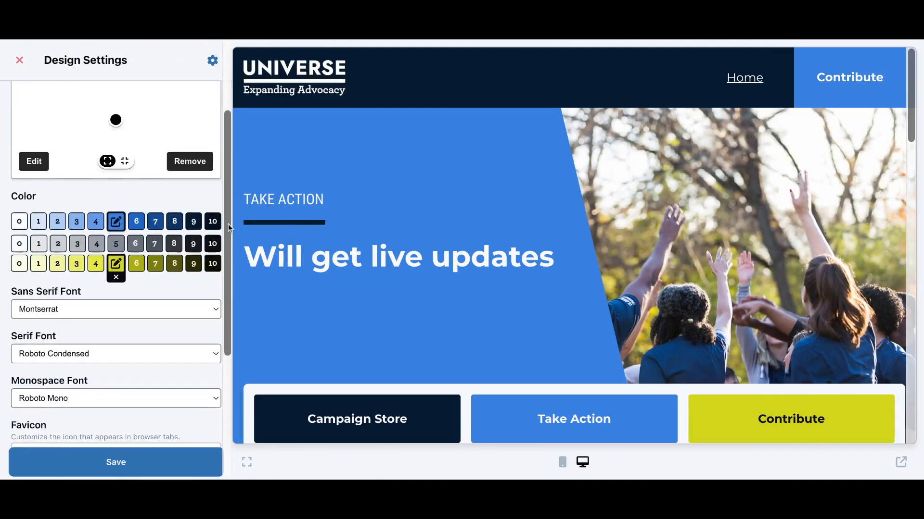
pyautogui.scroll(-1, 228, 224)
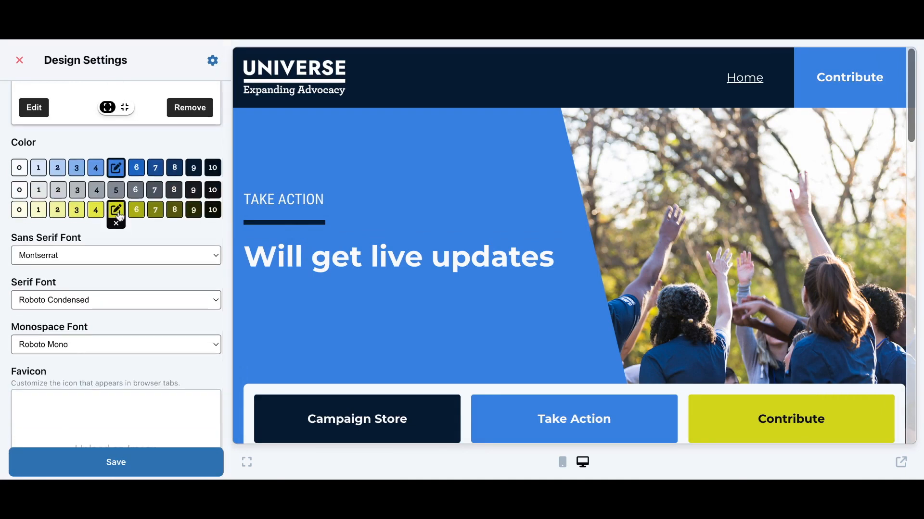
pyautogui.click(171, 257)
pyautogui.click(174, 258)
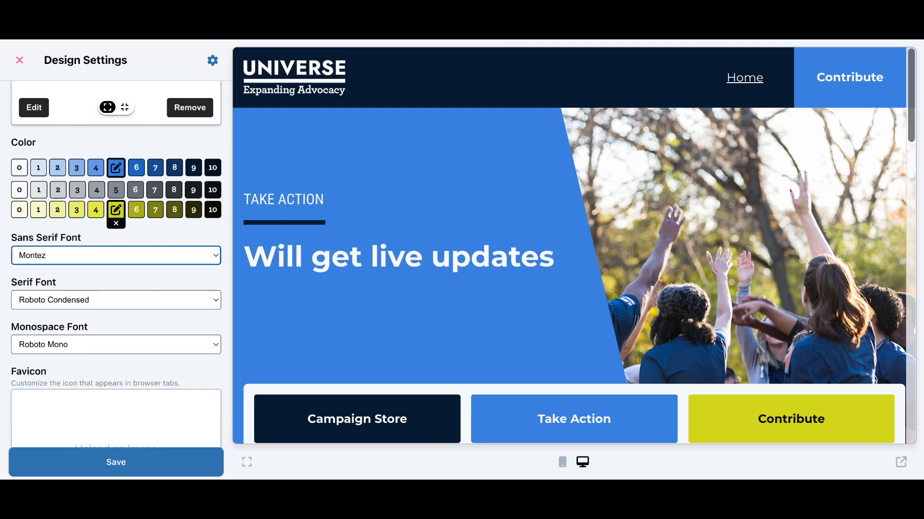
pyautogui.click(174, 263)
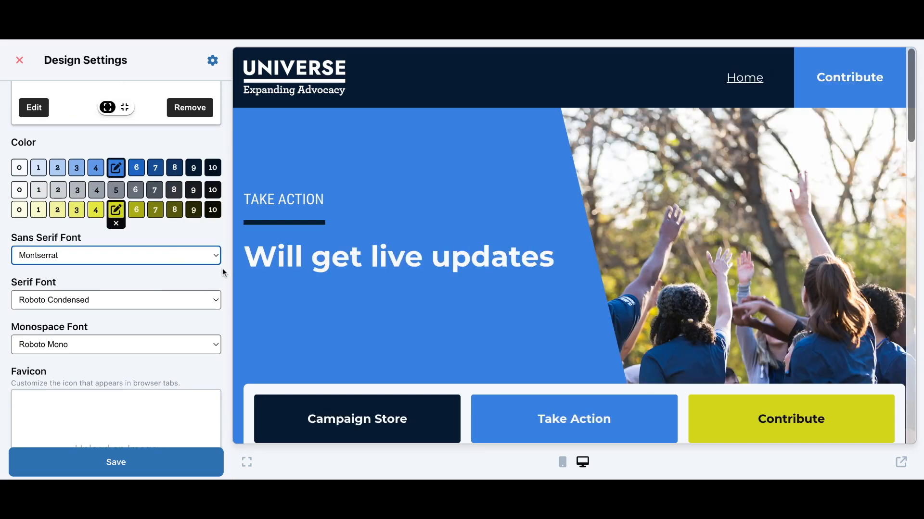
pyautogui.scroll(-1, 223, 272)
pyautogui.scroll(-2, 222, 267)
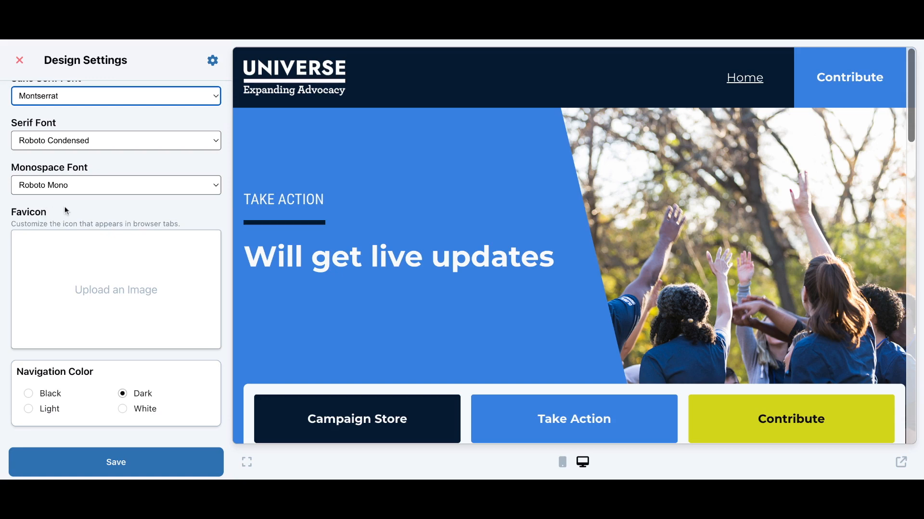
# Try the Black, White and Light navigation colours, keep Dark navy, and close Design settings
pyautogui.scroll(-1, 76, 378)
pyautogui.click(29, 389)
pyautogui.click(123, 405)
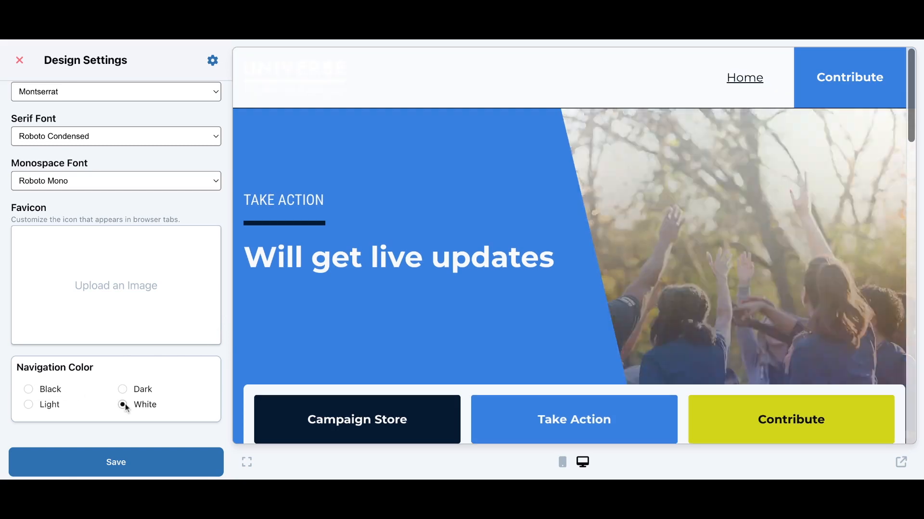
pyautogui.press('Left')
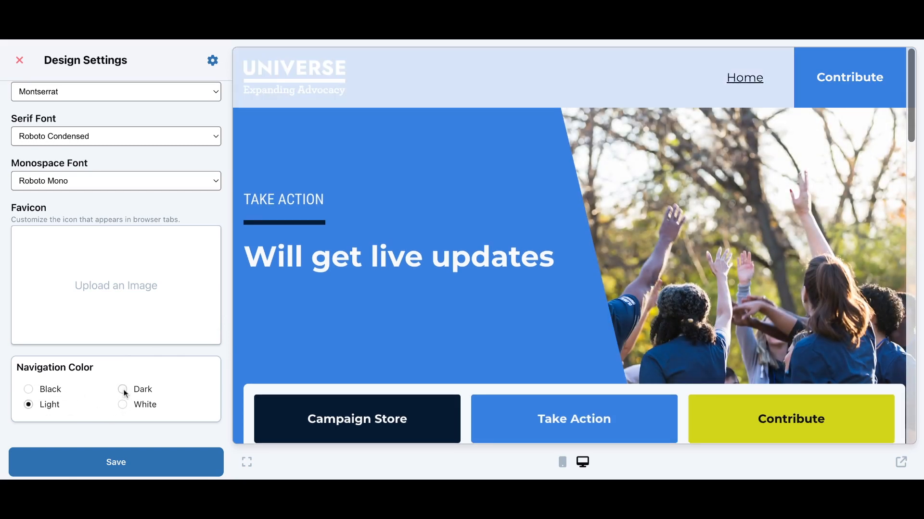
pyautogui.click(123, 391)
pyautogui.click(29, 390)
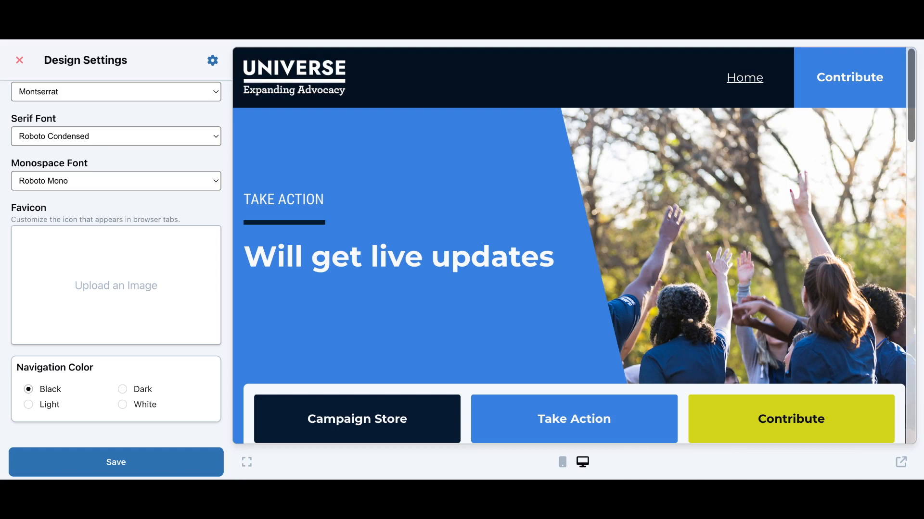
pyautogui.click(123, 405)
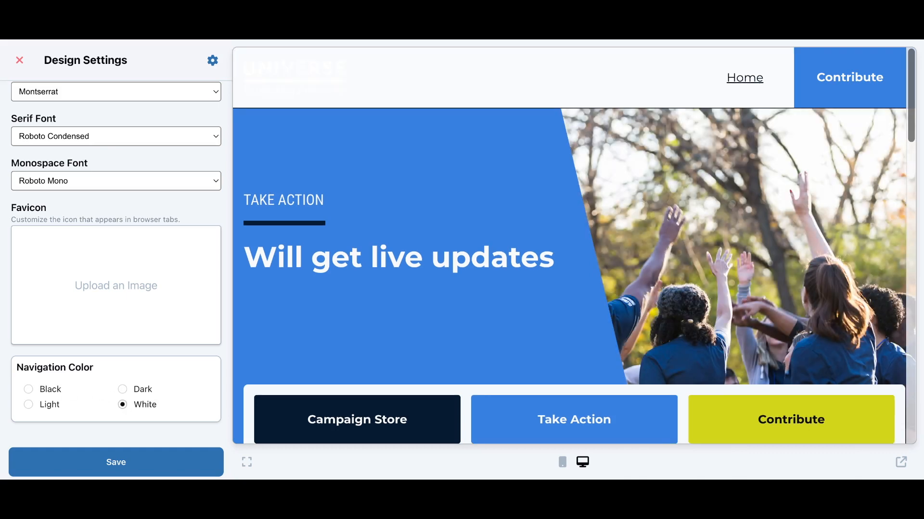
pyautogui.click(122, 389)
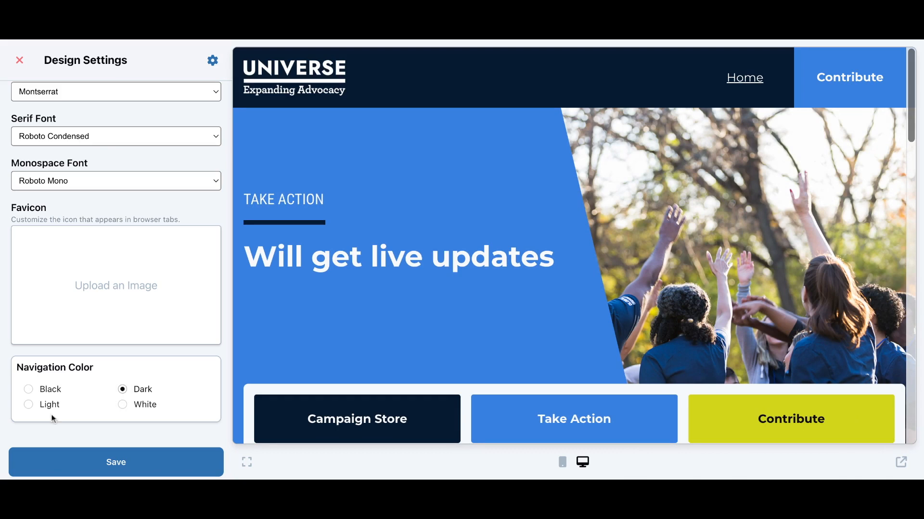
pyautogui.click(30, 407)
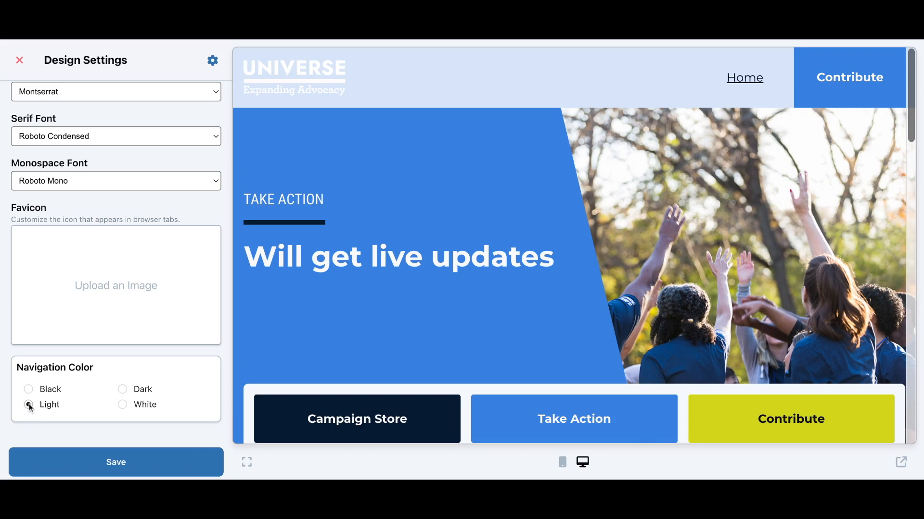
pyautogui.click(120, 391)
pyautogui.scroll(2, 169, 374)
pyautogui.scroll(-2, 169, 379)
pyautogui.scroll(7, 144, 288)
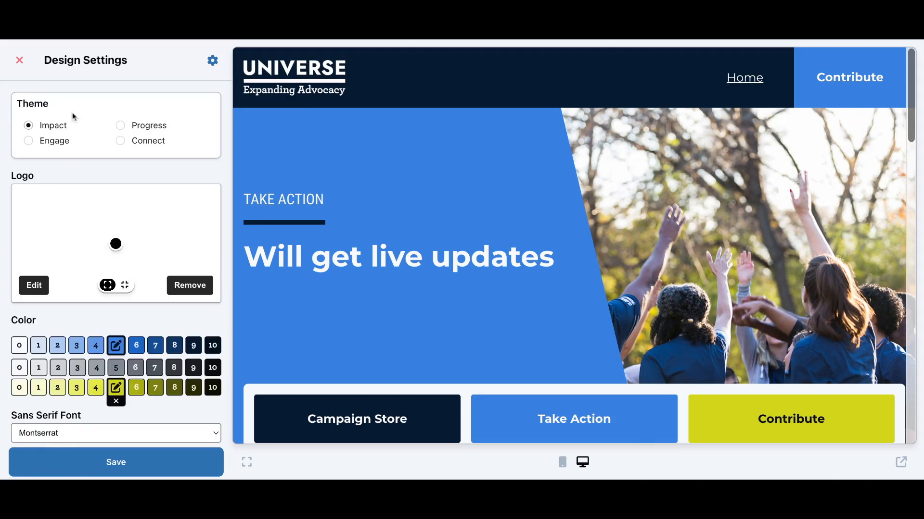
pyautogui.click(19, 61)
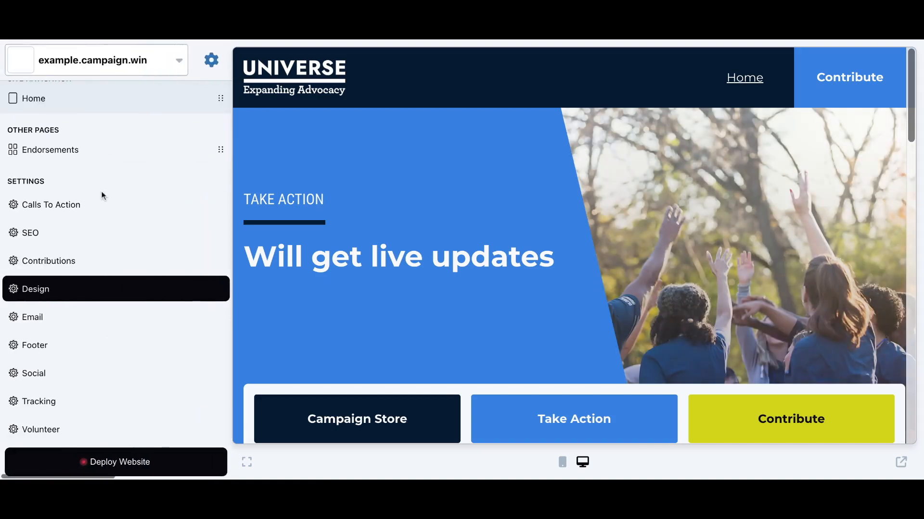
# Go to the Email signup settings under Settings in the sidebar
pyautogui.click(96, 318)
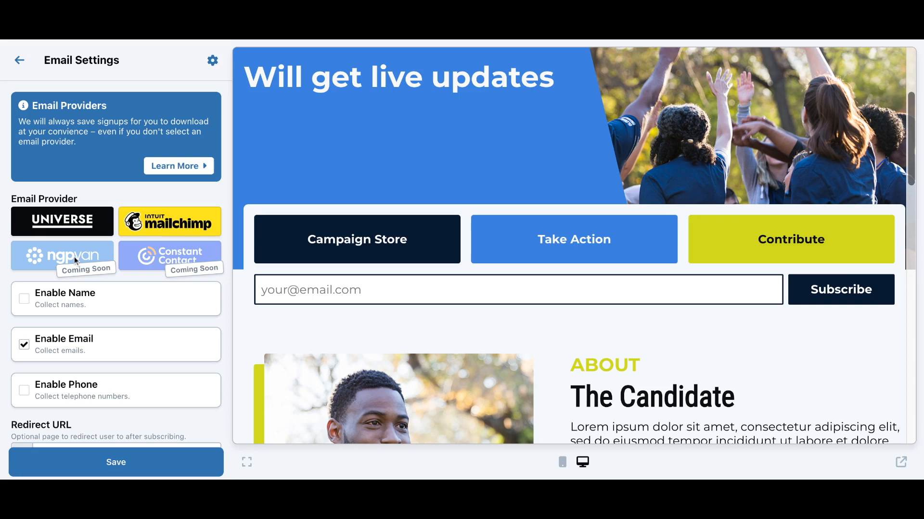
# Enable name collection for email signup, leaving phone collection off, then open Footer settings
pyautogui.scroll(-1, 87, 298)
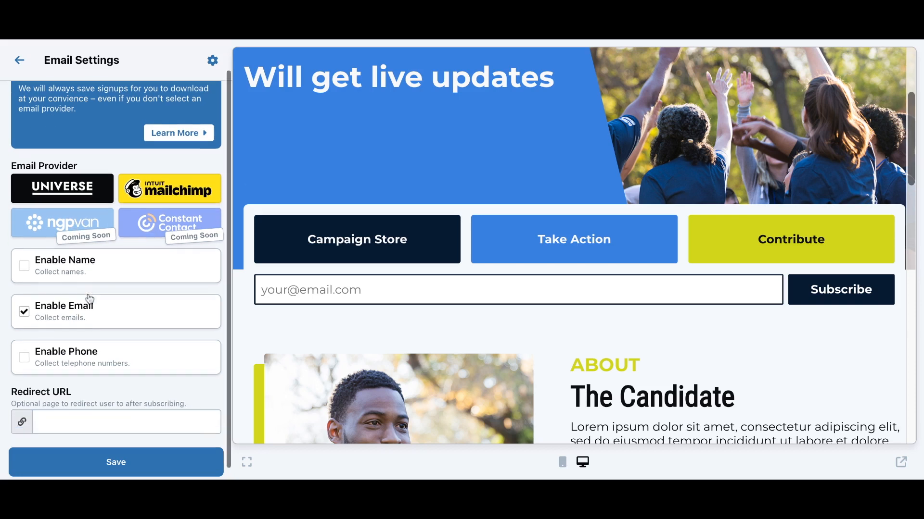
pyautogui.click(77, 262)
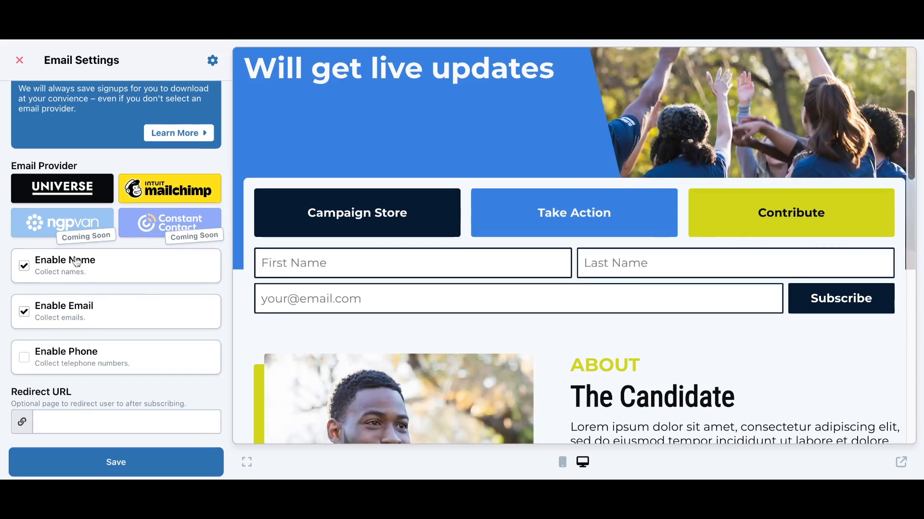
pyautogui.click(73, 360)
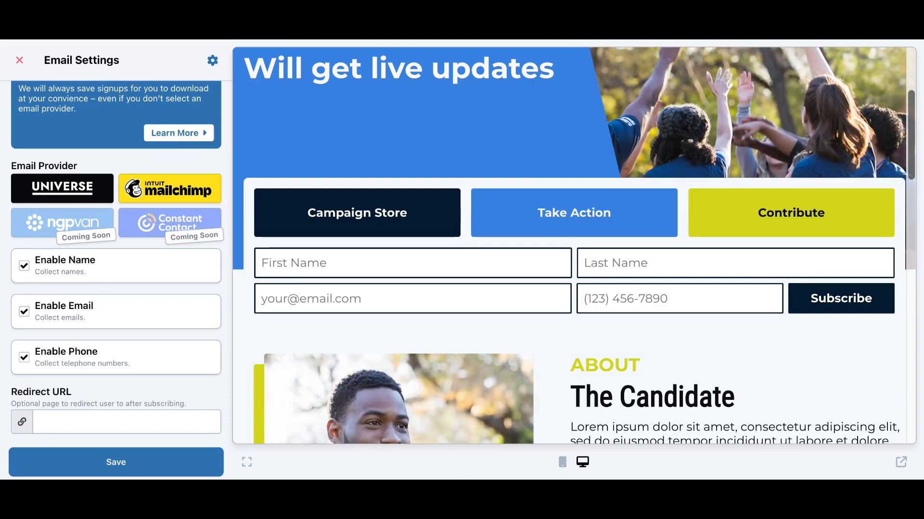
pyautogui.click(73, 358)
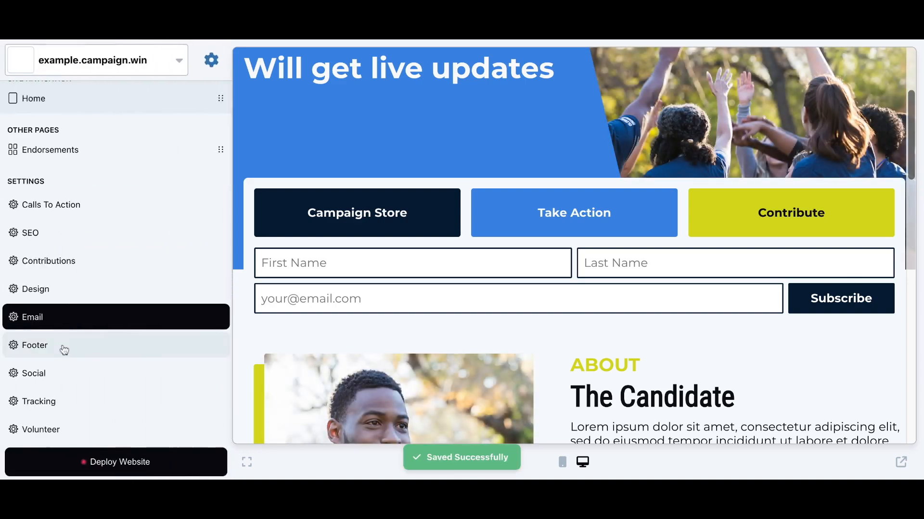
pyautogui.click(64, 349)
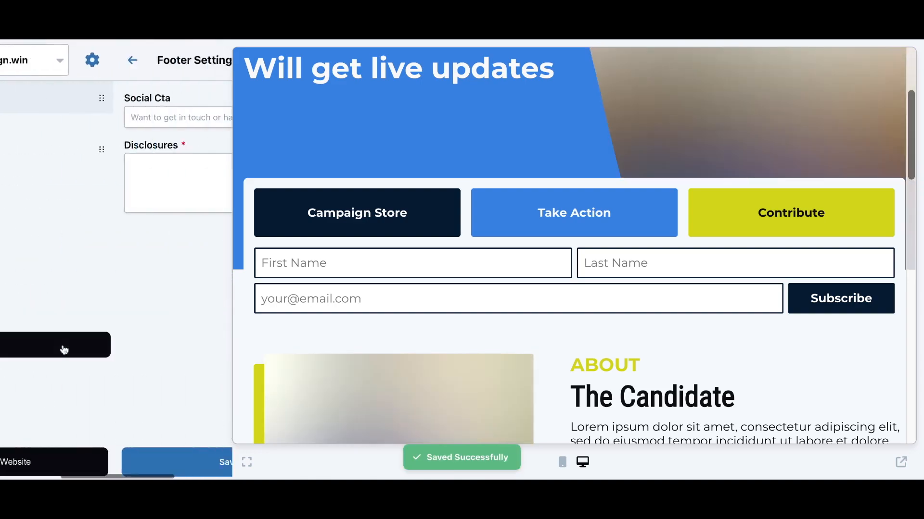
# Add the footer disclosure 'PAID FOR BY UNIVERSE', save it, and open Social Settings
pyautogui.click(312, 284)
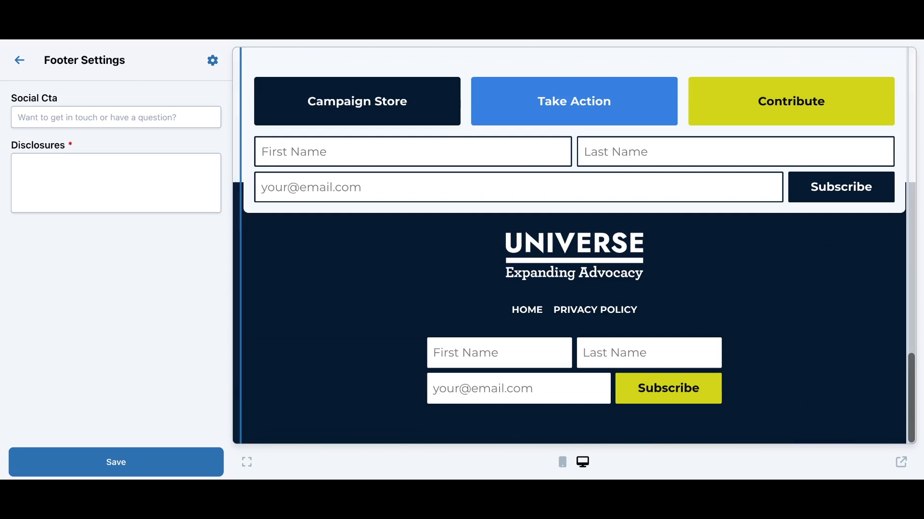
pyautogui.click(87, 174)
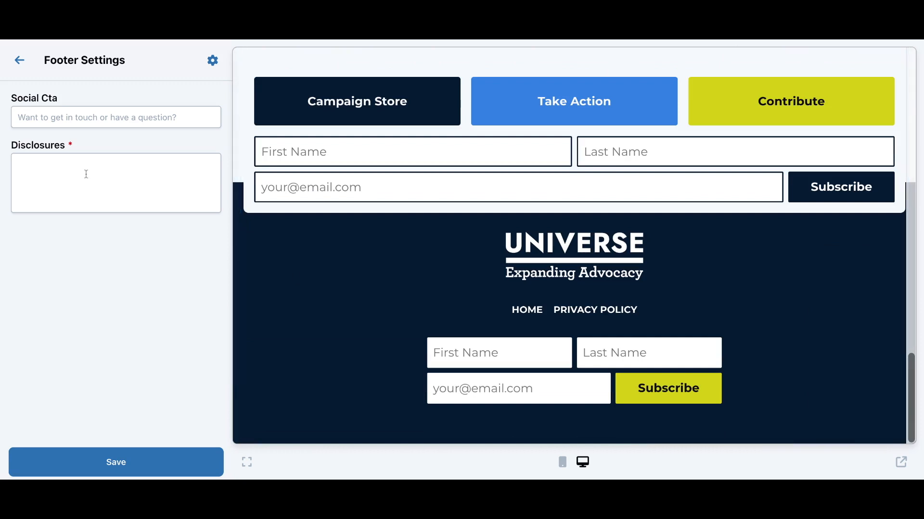
pyautogui.write('P')
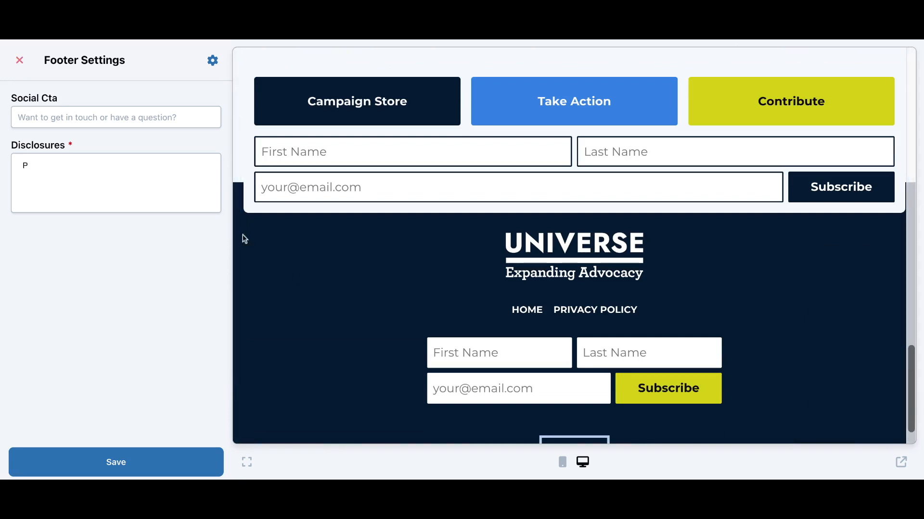
pyautogui.scroll(-1, 281, 287)
pyautogui.write('A')
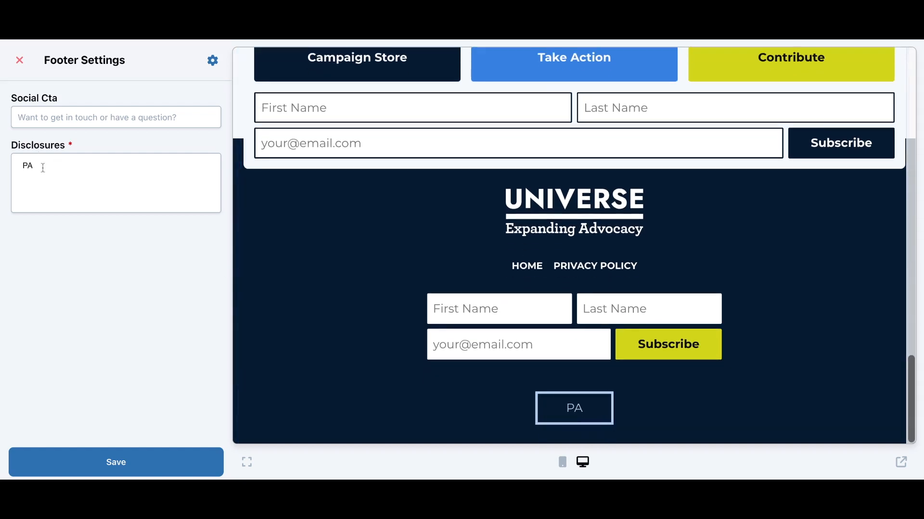
pyautogui.write('ID FOR ')
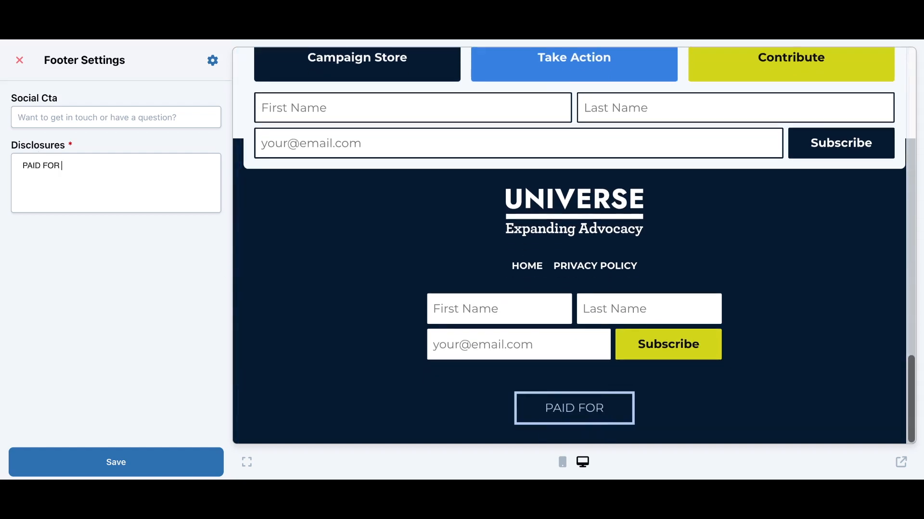
pyautogui.write('BY UNIVERSE')
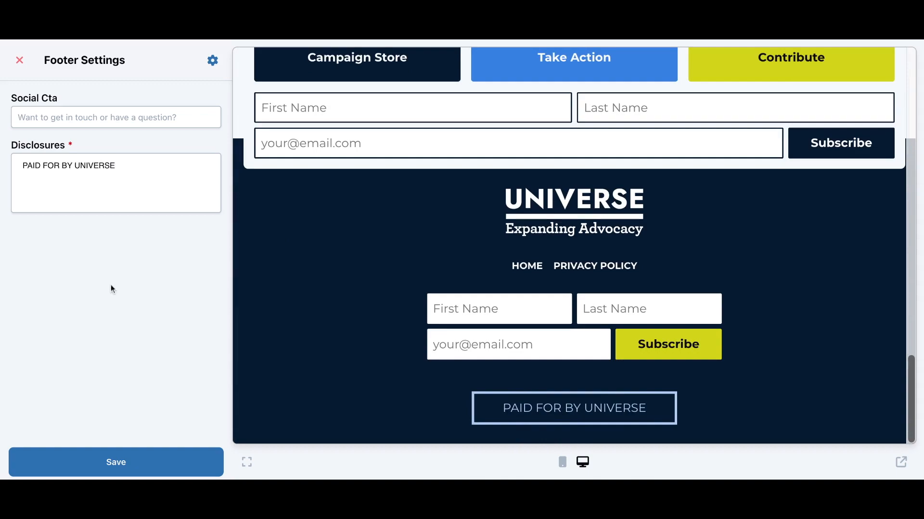
pyautogui.press('super+s')
pyautogui.click(26, 67)
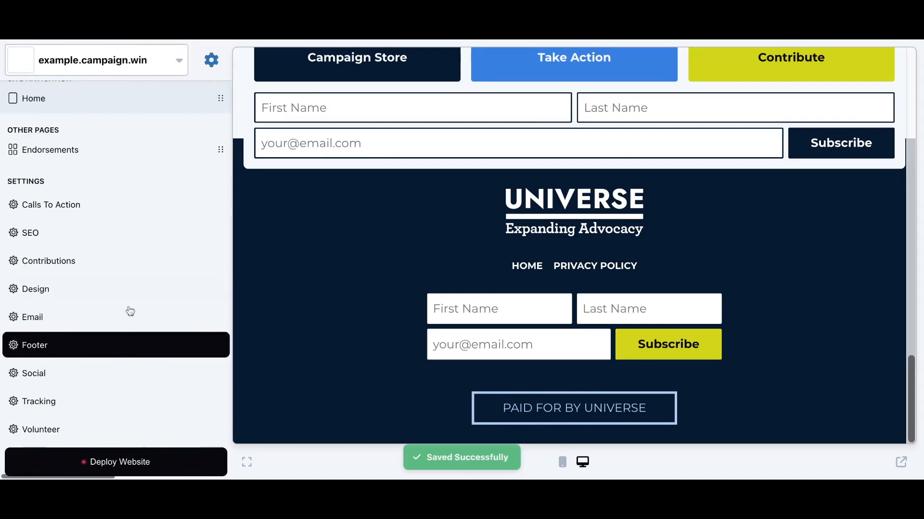
pyautogui.click(81, 375)
# Enter the site's contact e-mail address in the Email field of Social Settings
pyautogui.scroll(15, 331, 292)
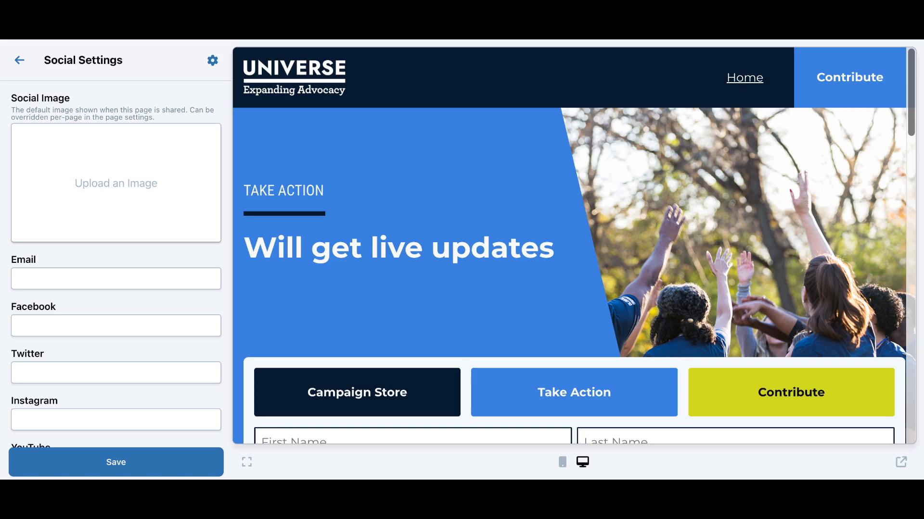
pyautogui.scroll(-5, 116, 265)
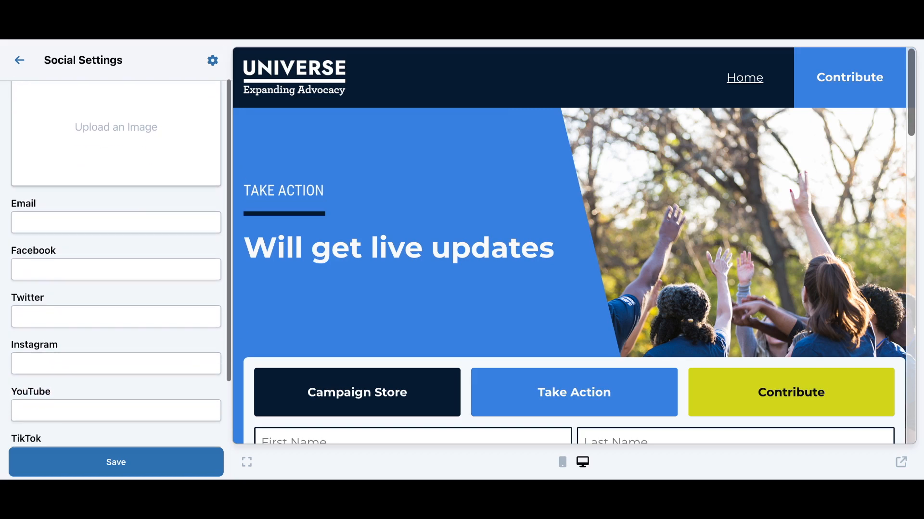
pyautogui.scroll(-2, 116, 265)
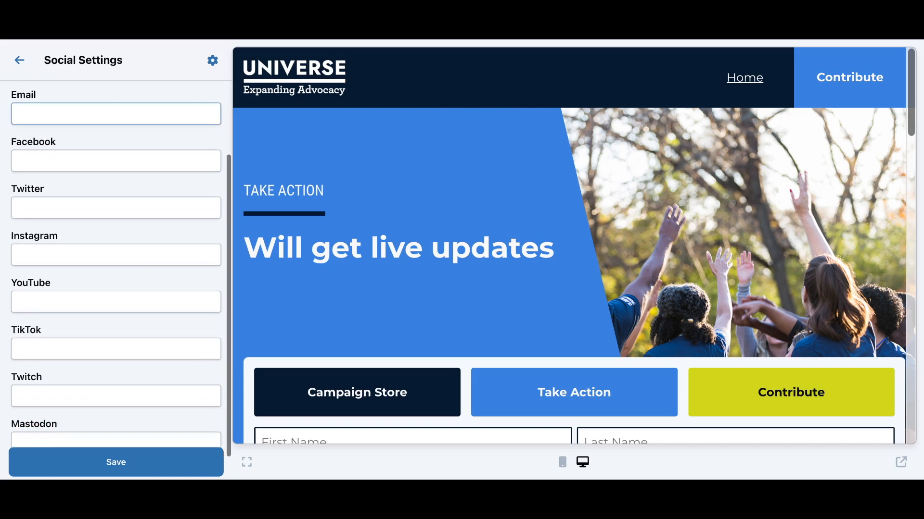
pyautogui.scroll(1, 161, 134)
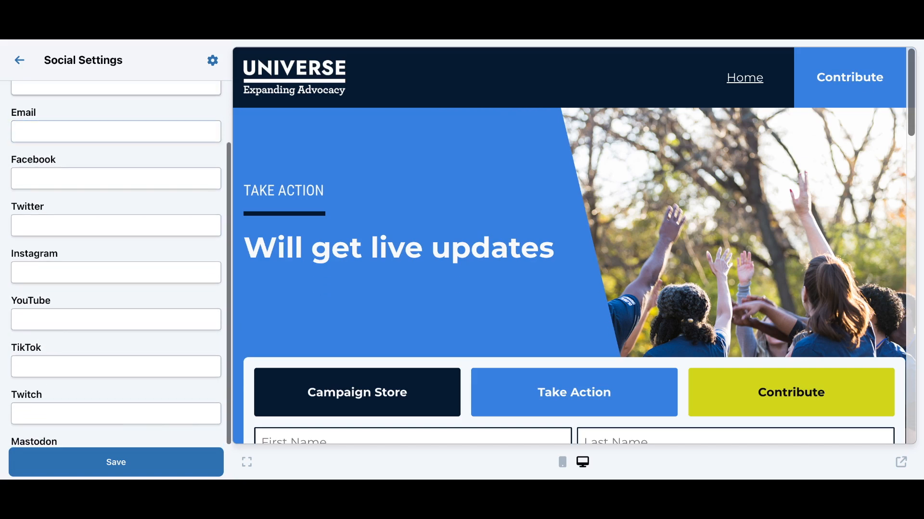
pyautogui.click(161, 137)
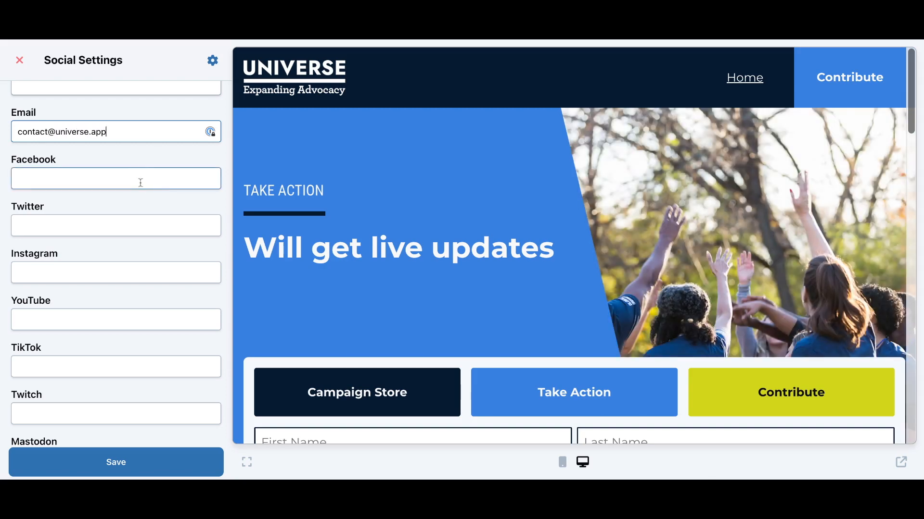
# Add Facebook link facebook.com/universeapp and Twitter link twitter.com/universeapp, then save the social settings
pyautogui.click(140, 183)
pyautogui.write('facebook.com/universeapp')
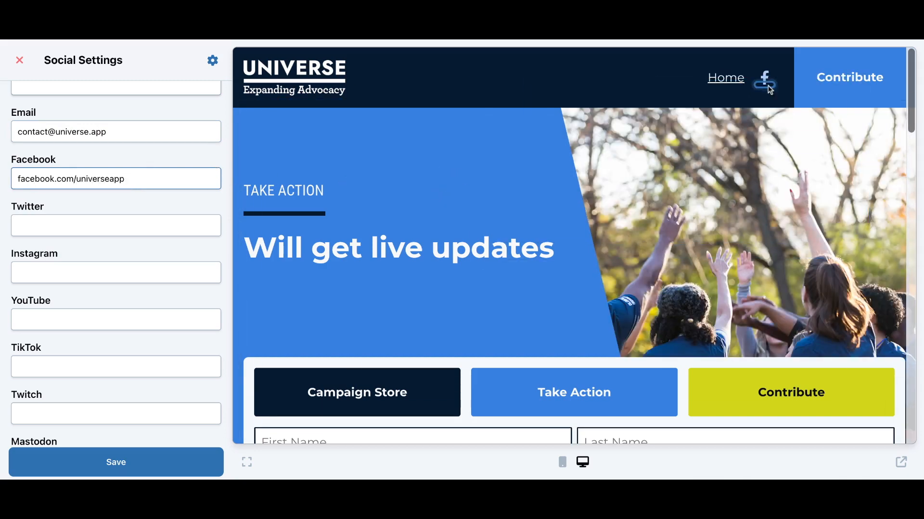
pyautogui.scroll(-20, 424, 159)
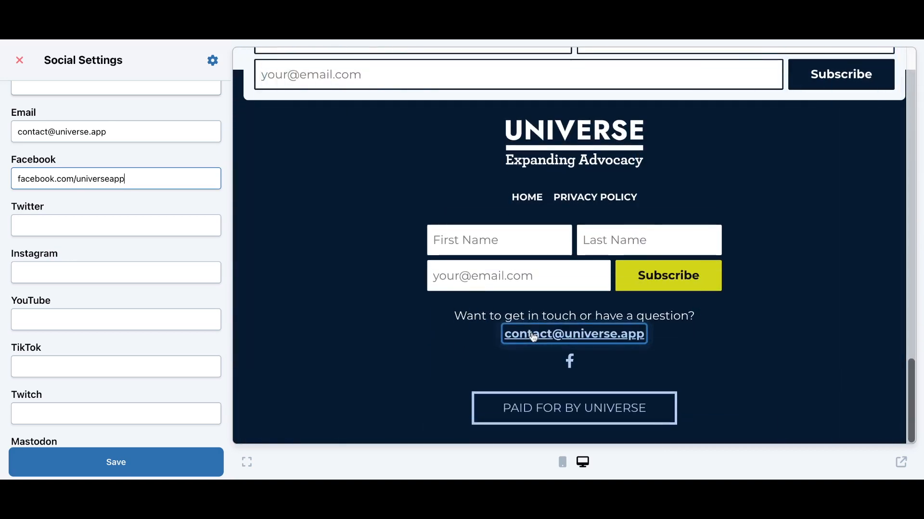
pyautogui.click(138, 222)
pyautogui.write('twitt')
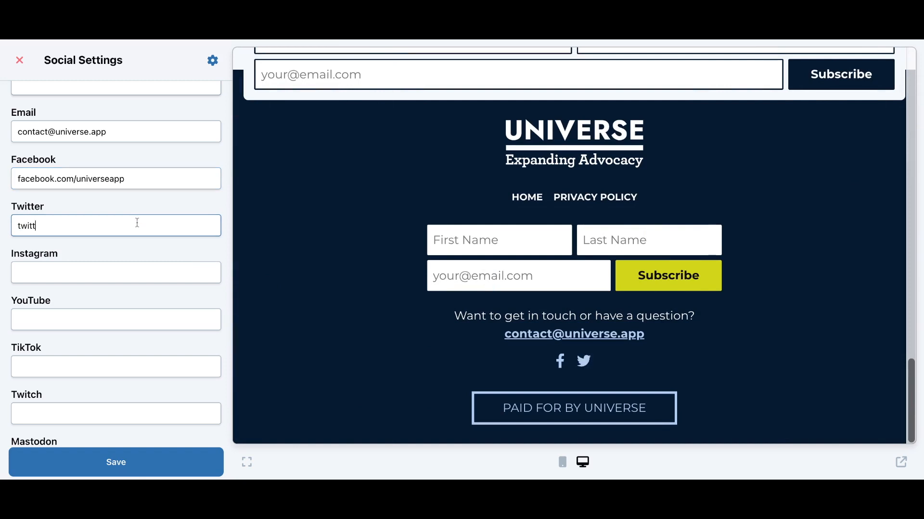
pyautogui.write('er.com/universeapp')
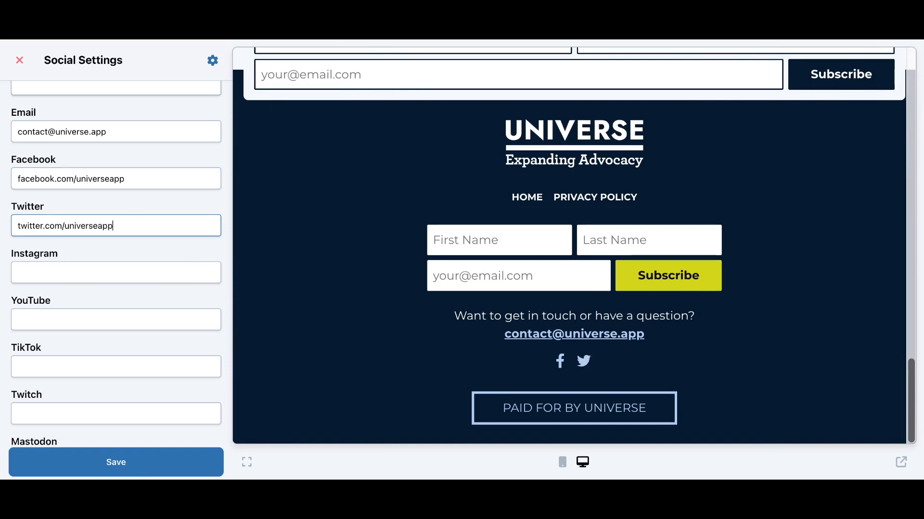
pyautogui.click(162, 461)
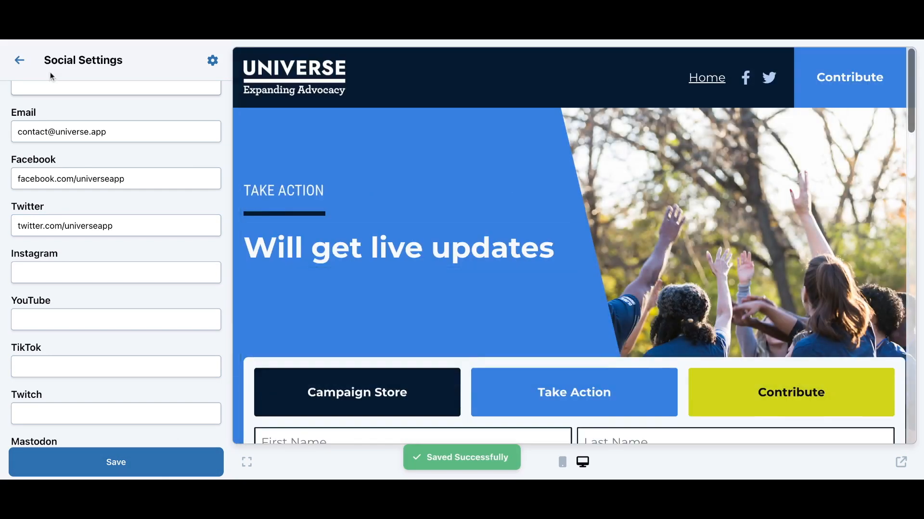
pyautogui.click(19, 60)
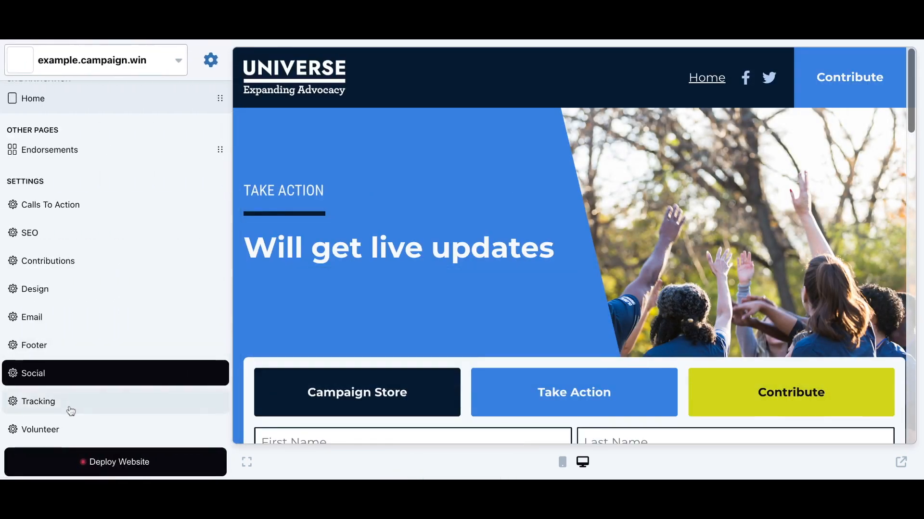
pyautogui.click(70, 405)
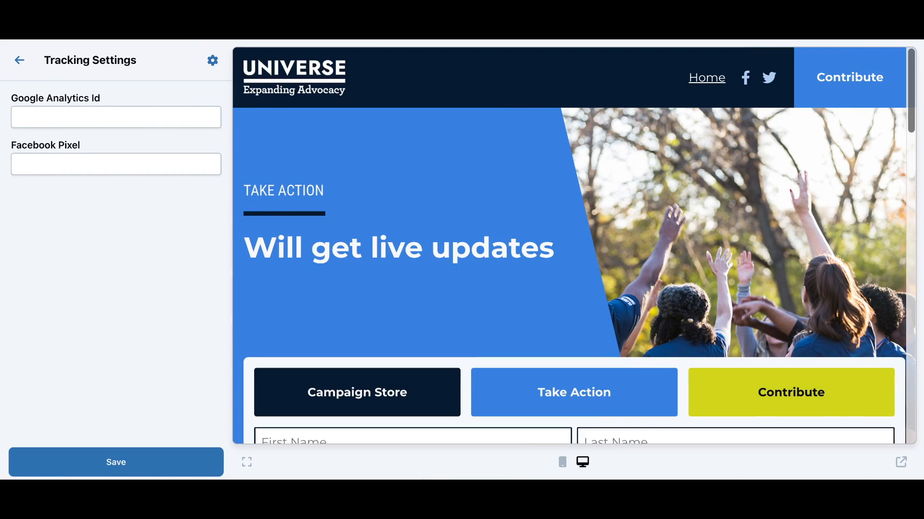
pyautogui.click(124, 117)
pyautogui.click(118, 164)
pyautogui.click(19, 61)
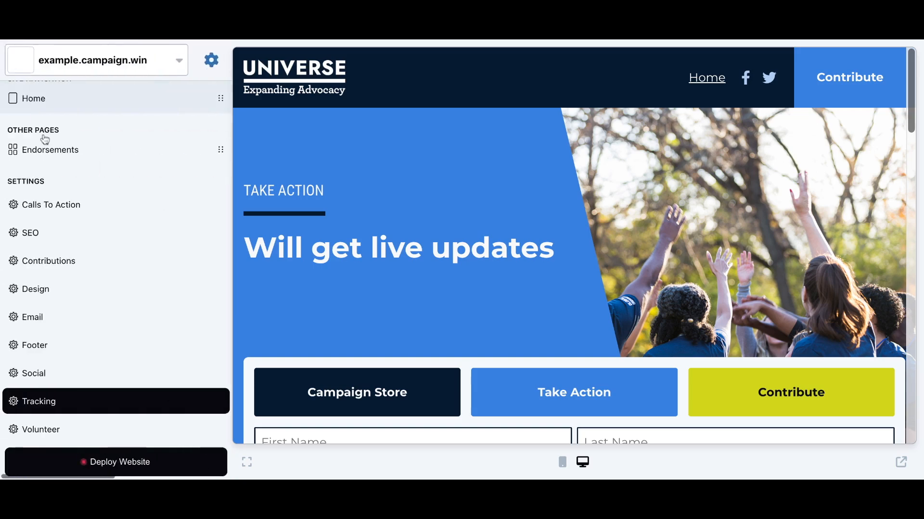
pyautogui.click(60, 433)
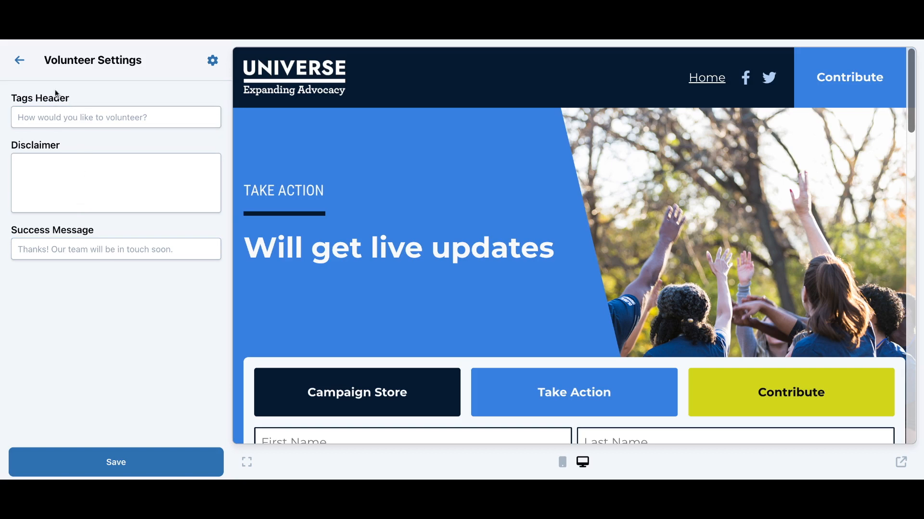
pyautogui.click(28, 76)
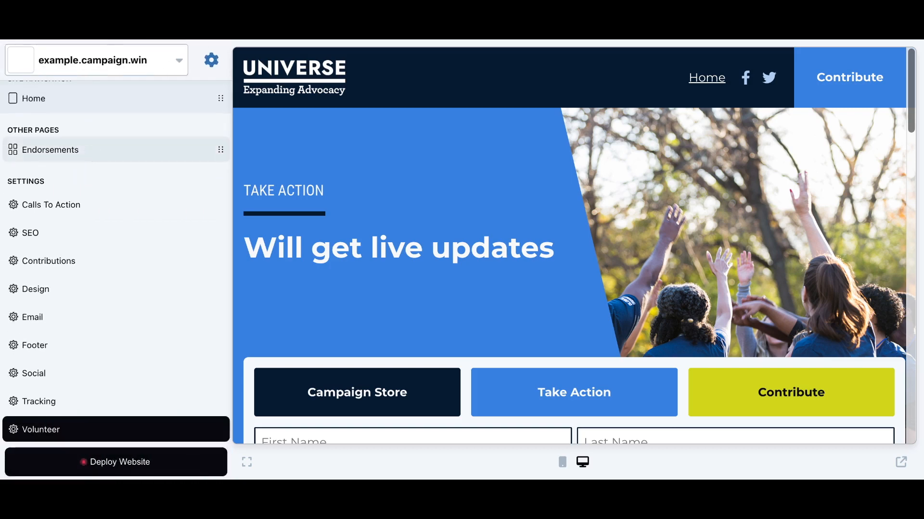
pyautogui.scroll(2, 93, 156)
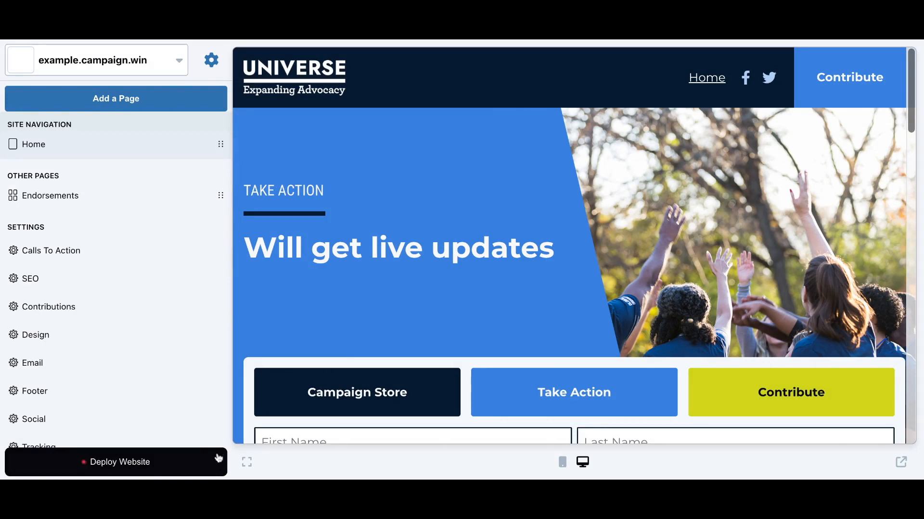
# Start deployment, go to billing and save the payment card, then view the Domains tab
pyautogui.click(162, 468)
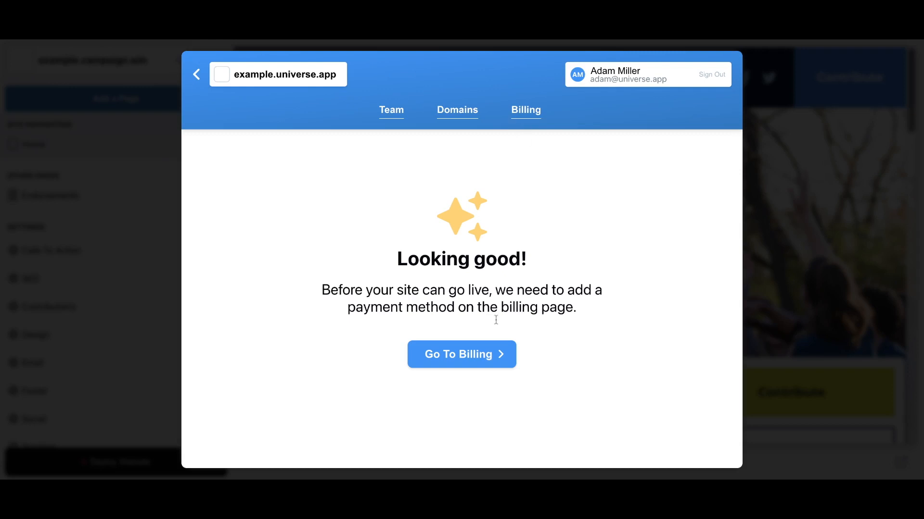
pyautogui.click(472, 355)
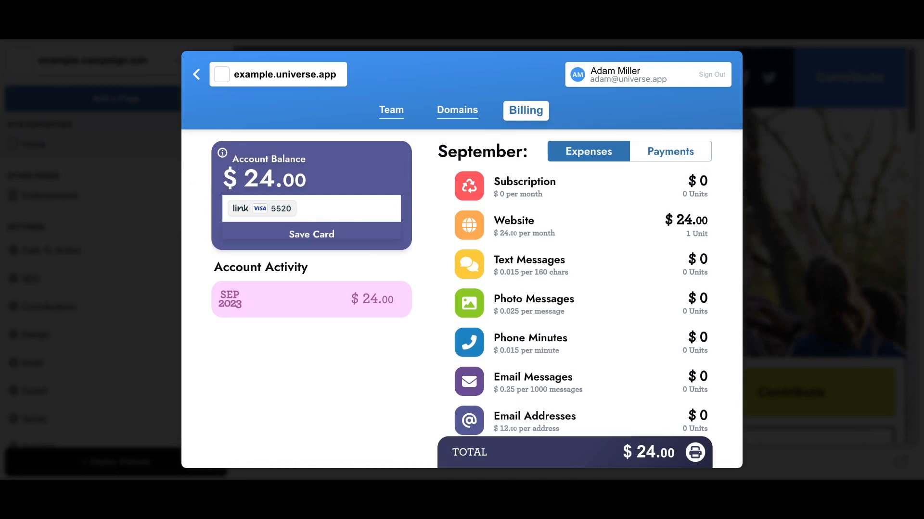
pyautogui.click(312, 244)
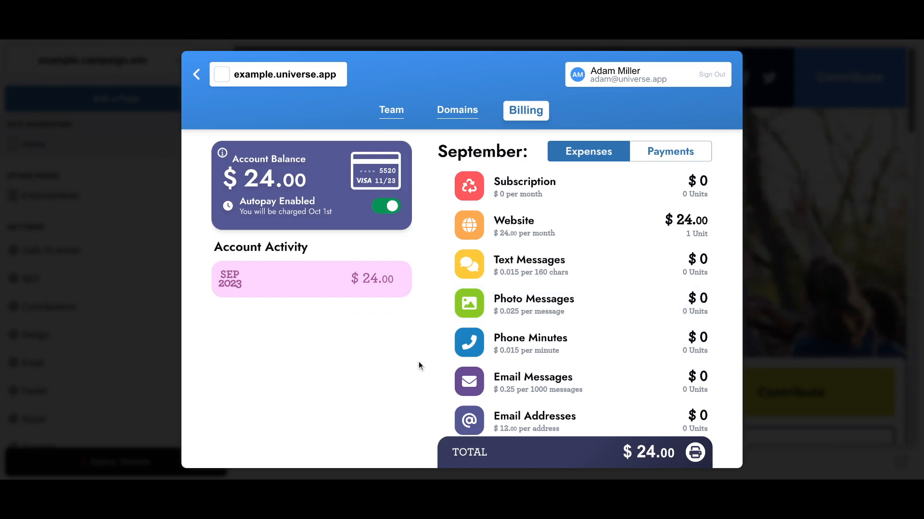
pyautogui.click(452, 113)
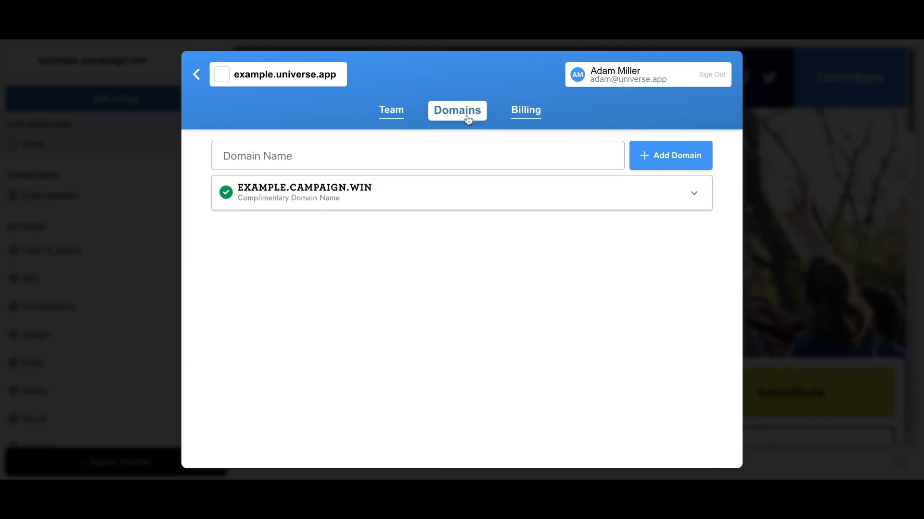
# Inspect the complimentary EXAMPLE.CAMPAIGN.WIN domain details, then close the account dialog
pyautogui.click(360, 197)
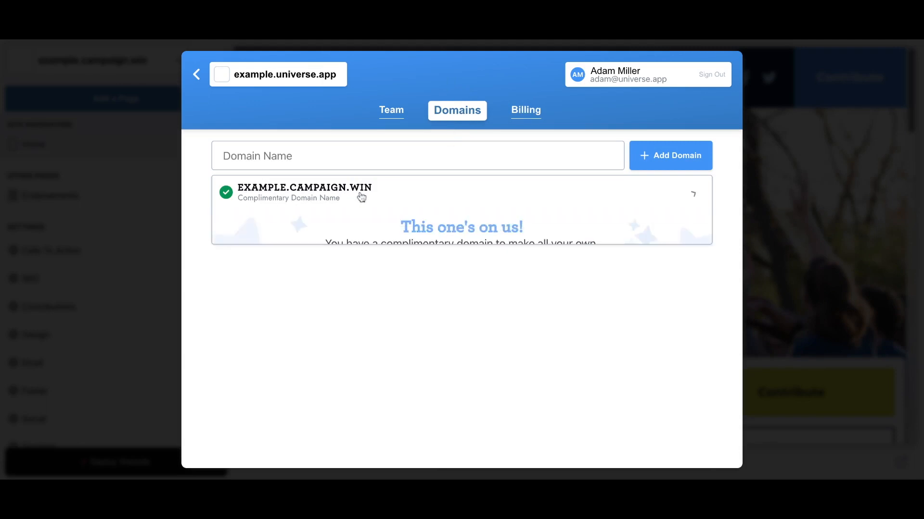
pyautogui.click(403, 155)
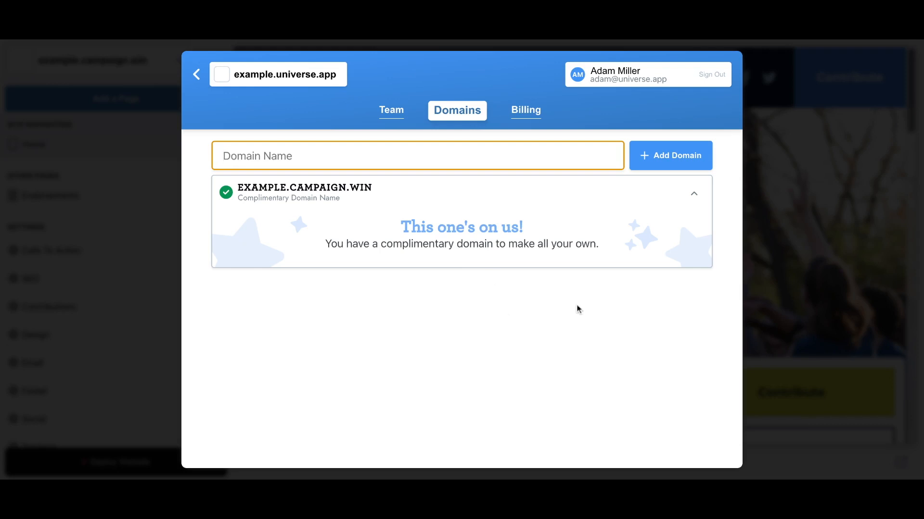
pyautogui.click(197, 74)
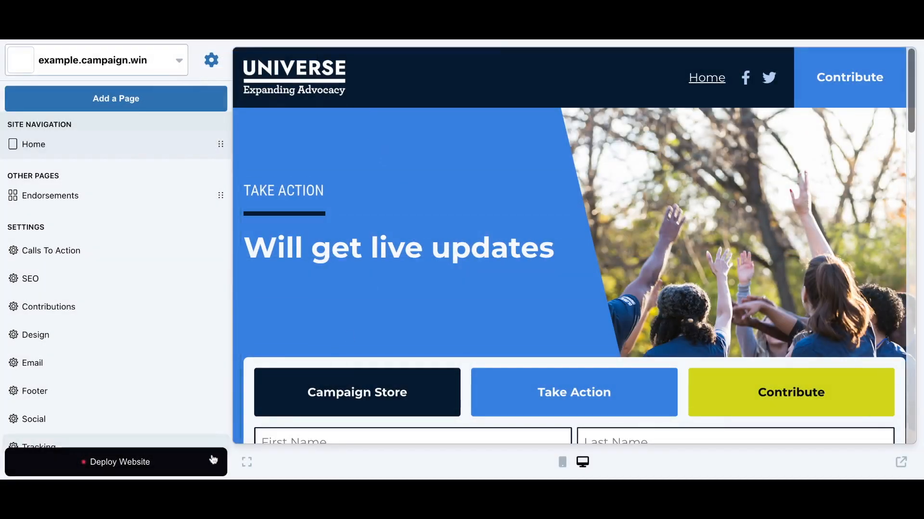
# Deploy the website and check it in the phone preview, then back at desktop width
pyautogui.click(149, 465)
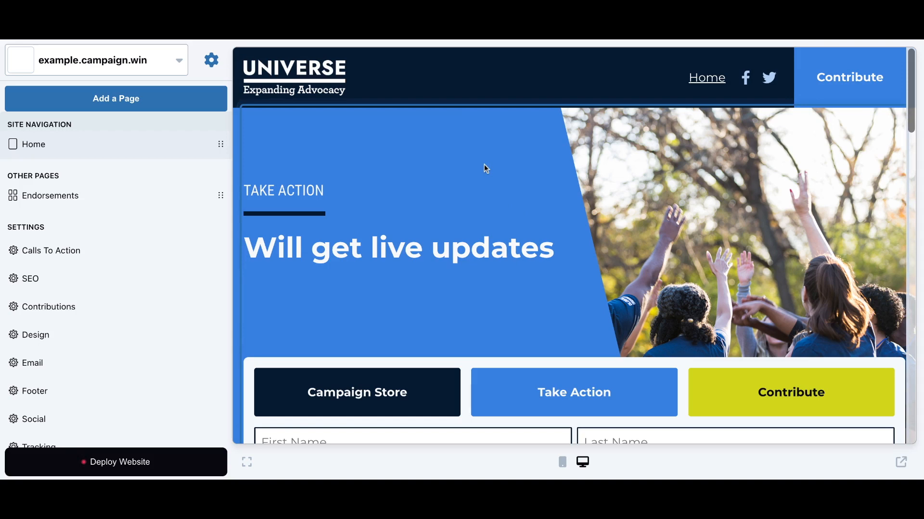
pyautogui.click(563, 462)
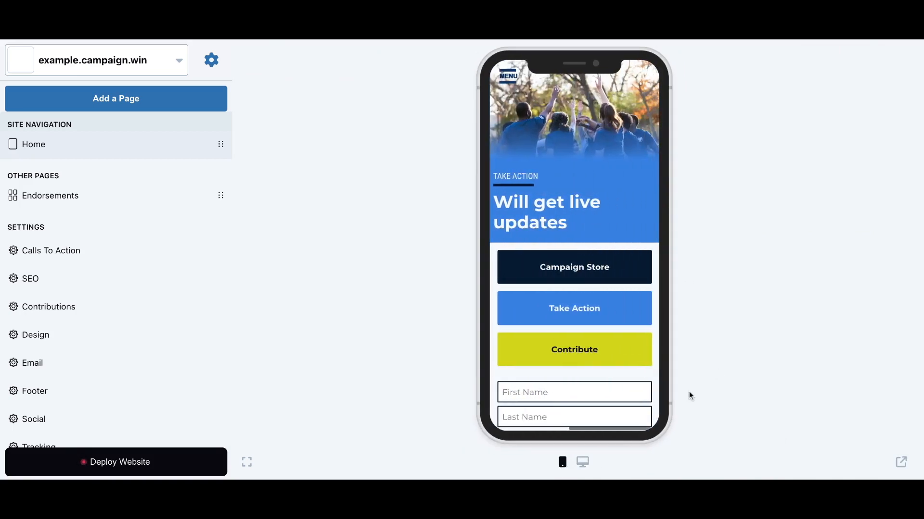
pyautogui.click(583, 465)
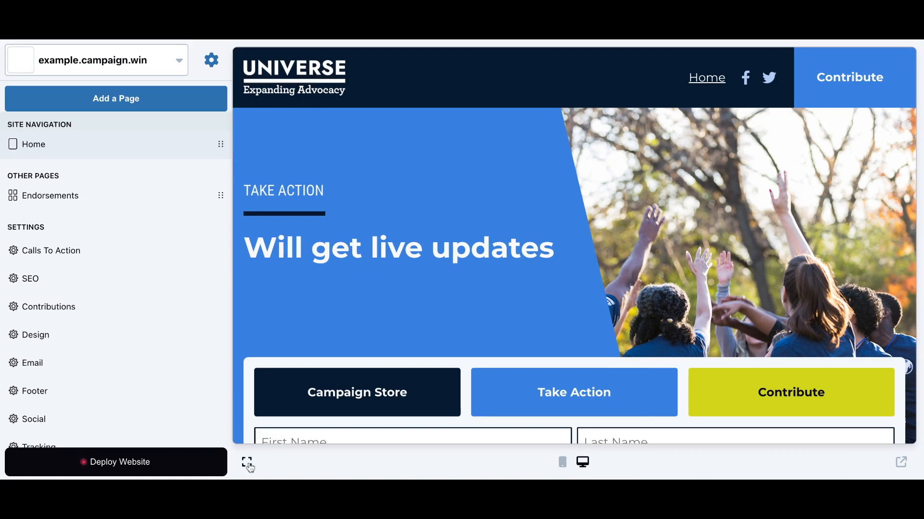
# Preview the homepage fullscreen and scroll past the name and email signup fields
pyautogui.click(247, 464)
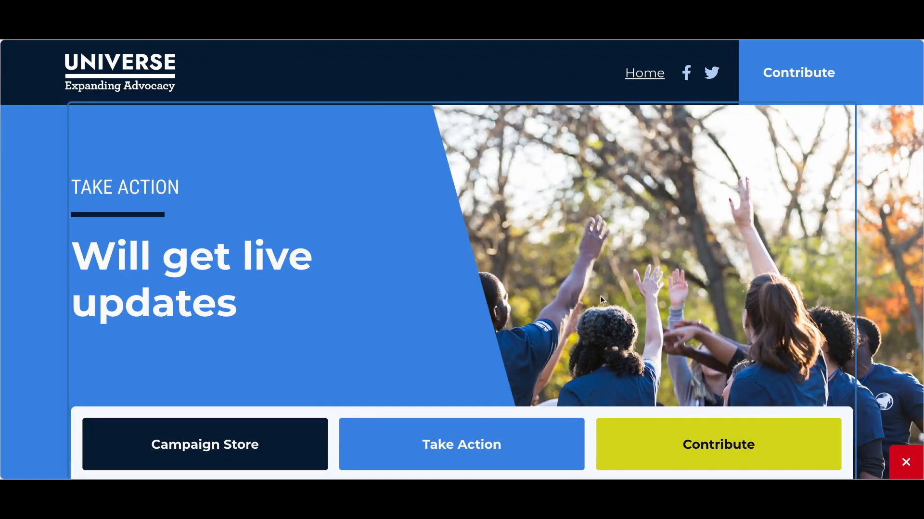
pyautogui.scroll(-9, 600, 296)
pyautogui.scroll(-15, 601, 299)
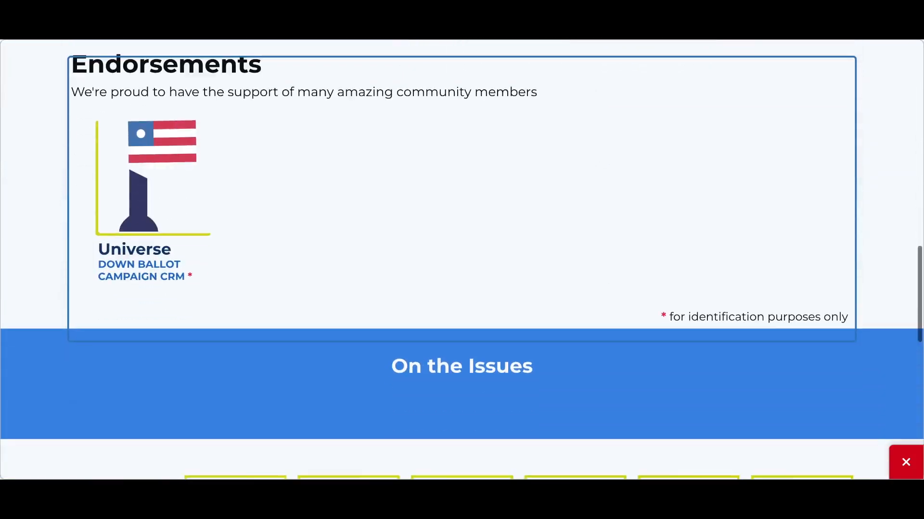
pyautogui.scroll(20, 462, 260)
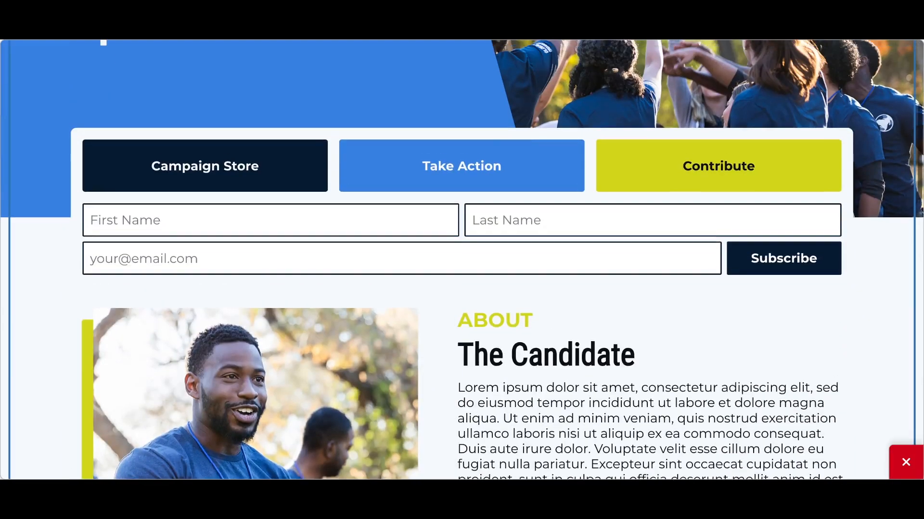